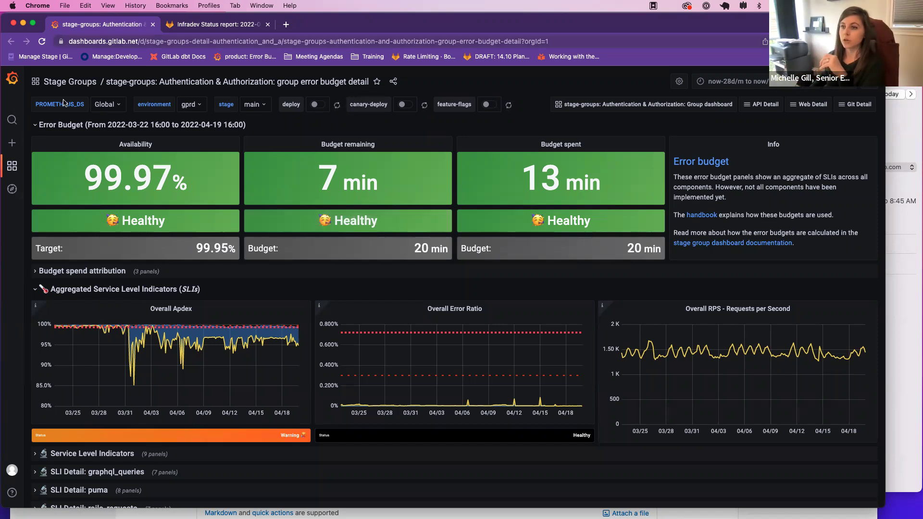
# - Search the Grafana dashboards for 'auth' and open the Authentication & Authorization error budget dashboard
pyautogui.moveTo(15, 166)
pyautogui.click(52, 208)
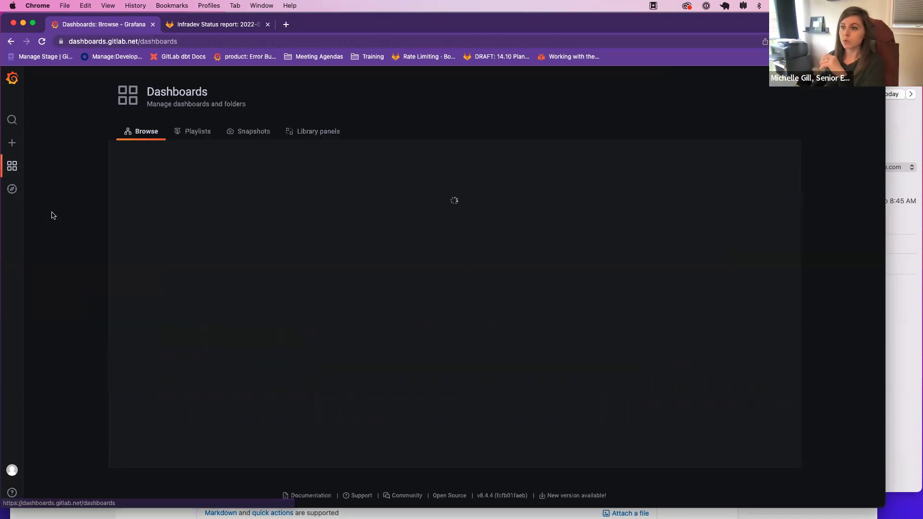
pyautogui.click(248, 165)
pyautogui.write('auth')
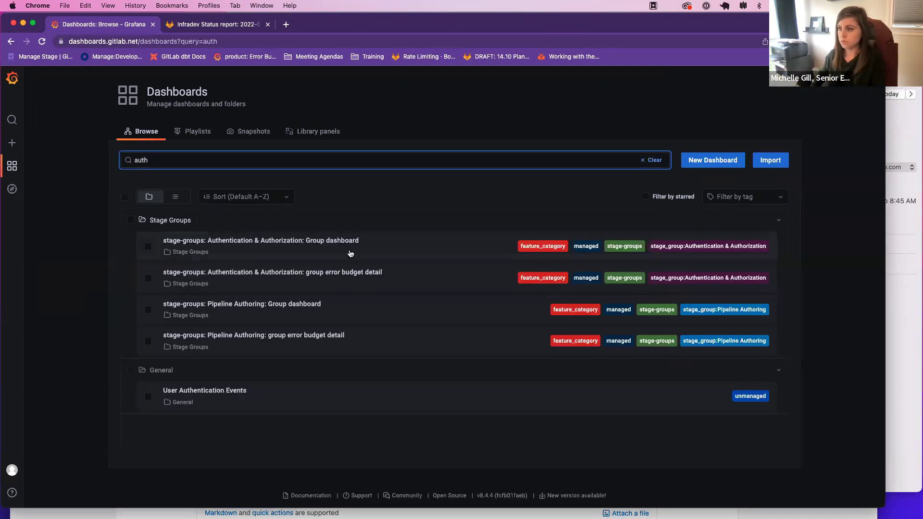
pyautogui.click(345, 282)
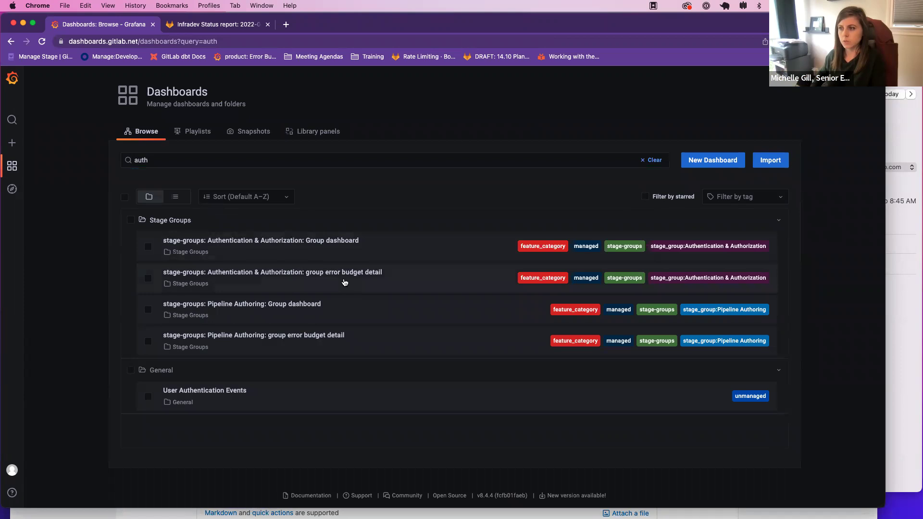
pyautogui.click(340, 273)
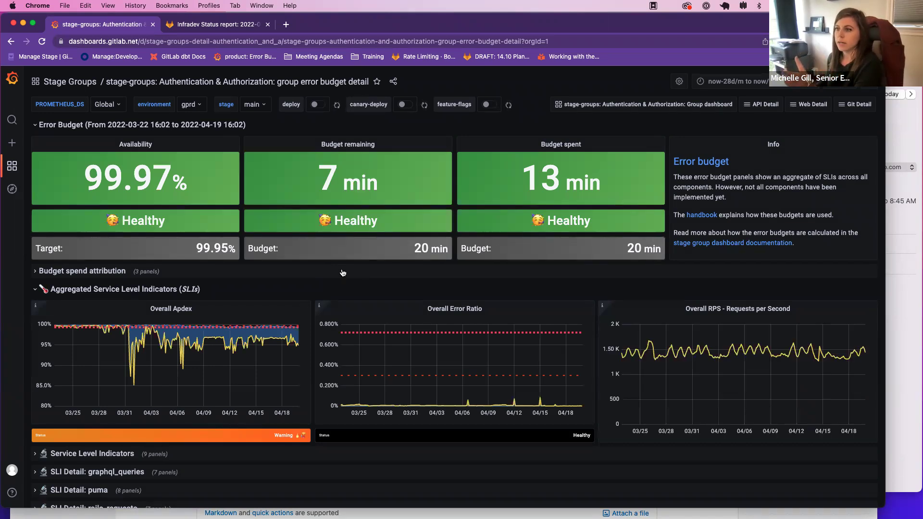
# - In the Infradev Status report issue, highlight the 28-day and 7-day Error Budget column headers
pyautogui.click(227, 24)
pyautogui.scroll(3, 296, 216)
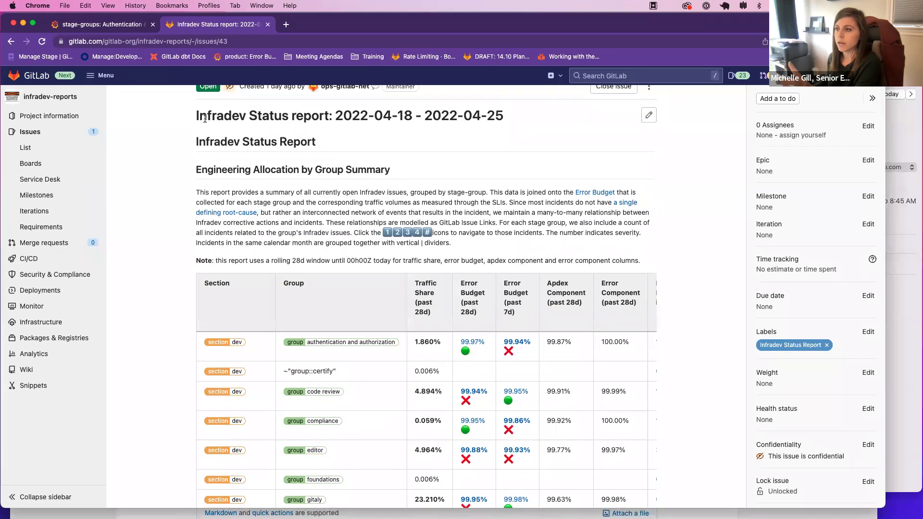
pyautogui.scroll(-2, 355, 269)
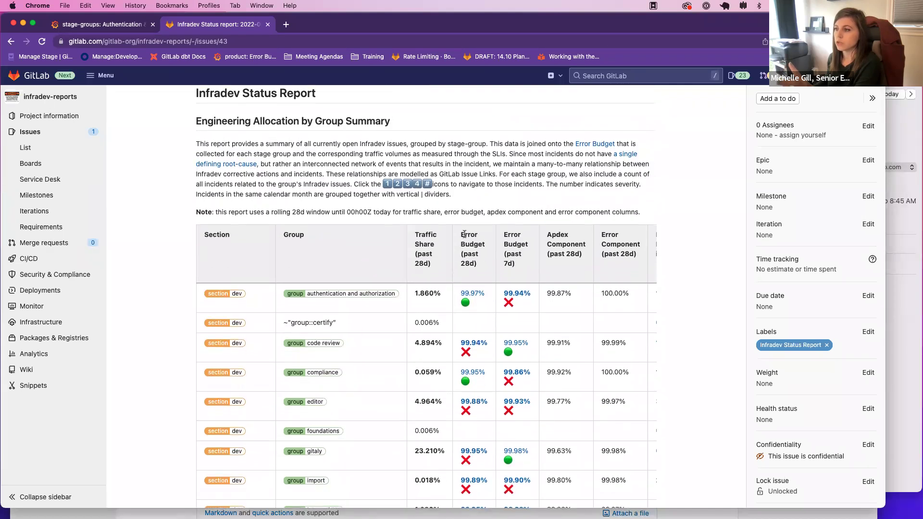
pyautogui.moveTo(465, 235); pyautogui.dragTo(472, 271)
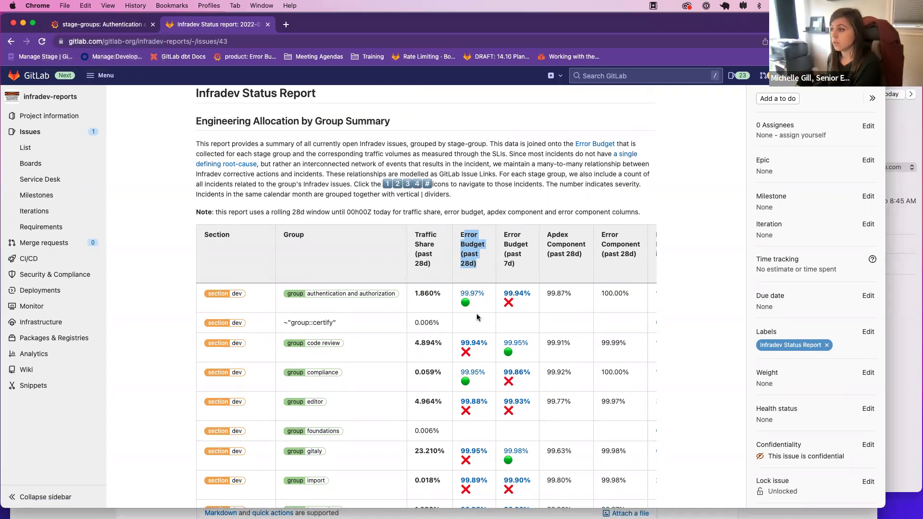
pyautogui.click(515, 254)
pyautogui.tripleClick(515, 254)
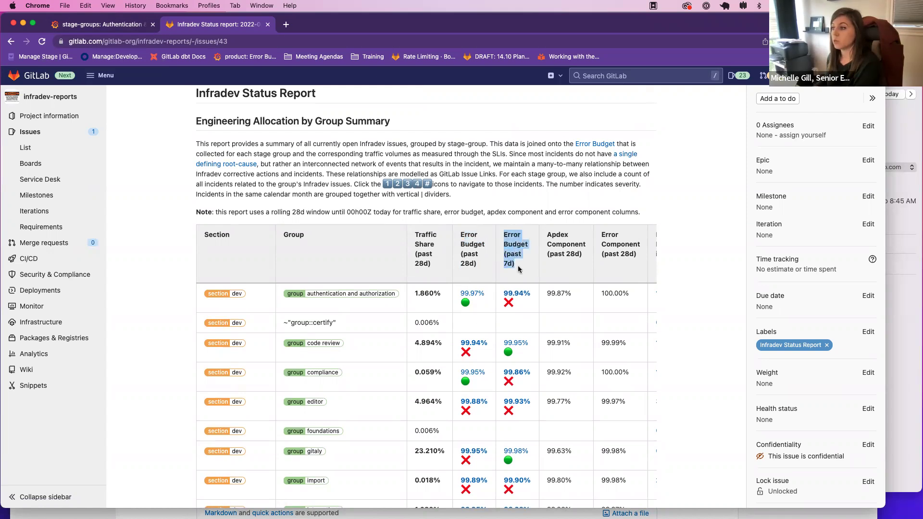
# - Set the Authentication & Authorization dashboard to Last 7 days and highlight its 99.93% availability
pyautogui.click(86, 26)
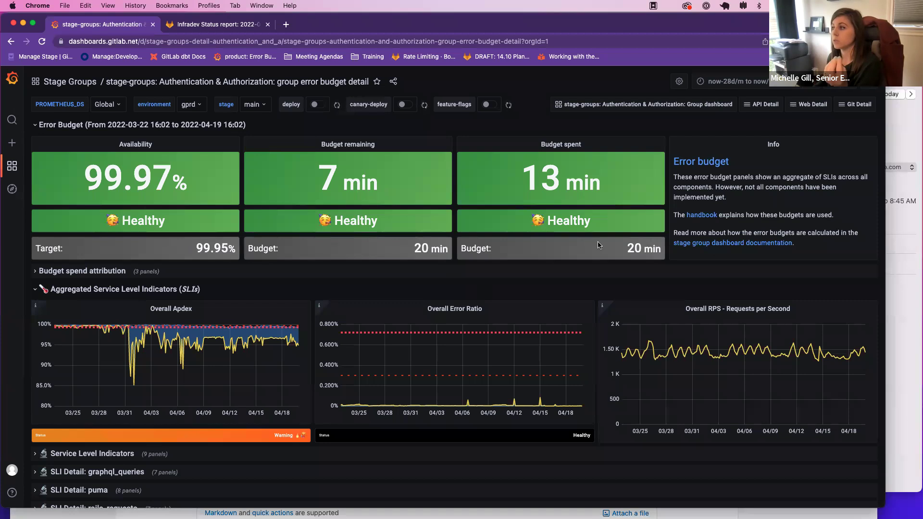
pyautogui.click(733, 81)
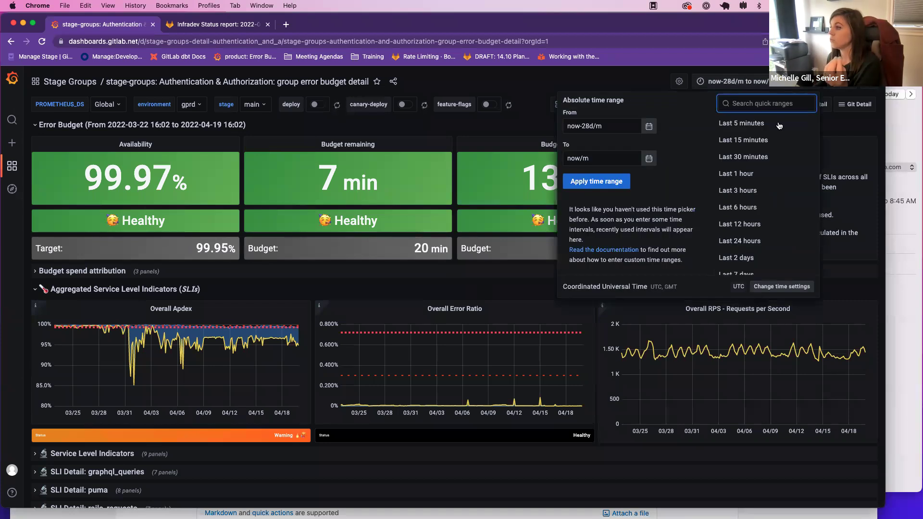
pyautogui.scroll(-2, 750, 212)
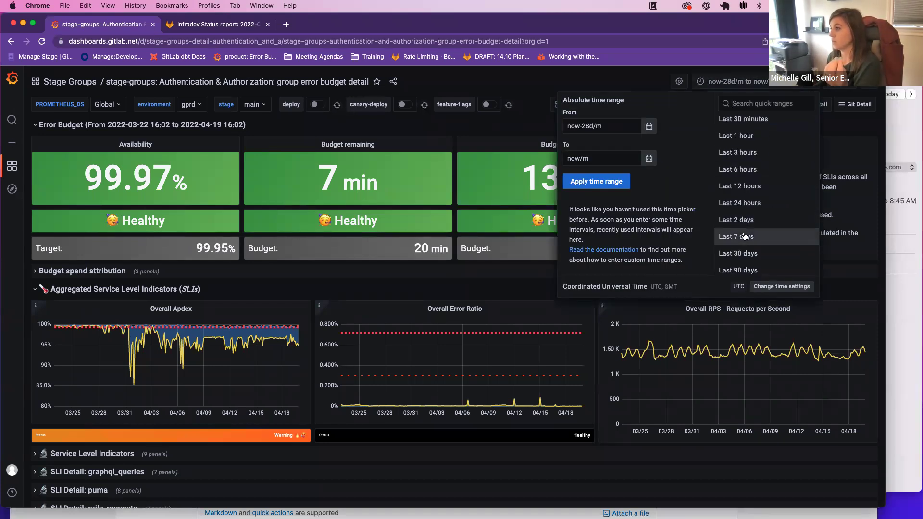
pyautogui.click(745, 236)
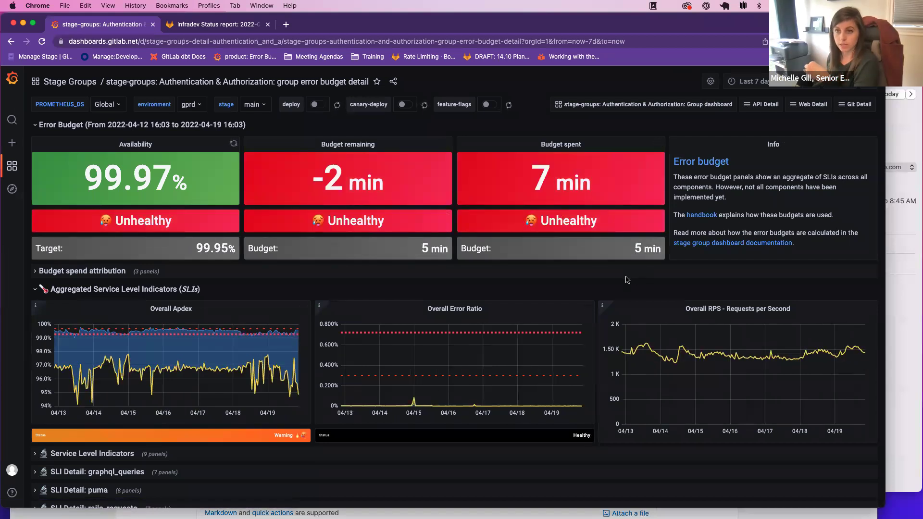
pyautogui.click(759, 87)
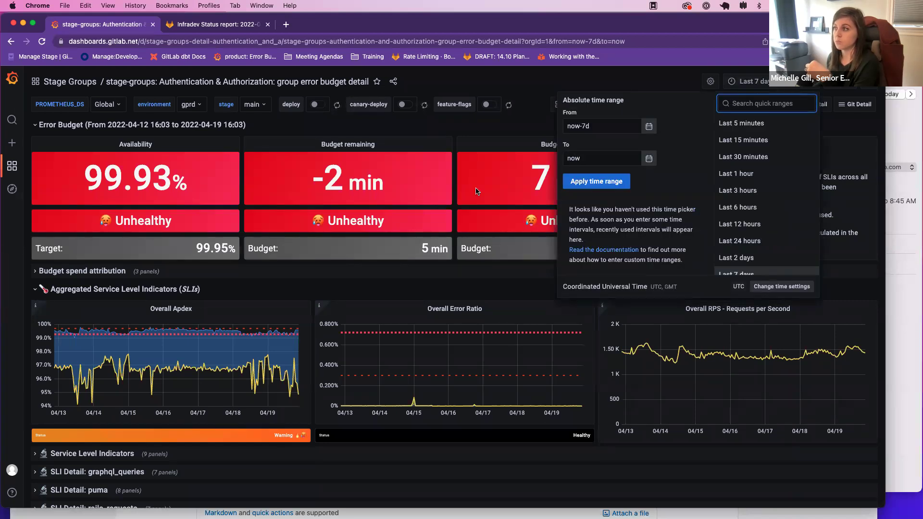
pyautogui.click(198, 183)
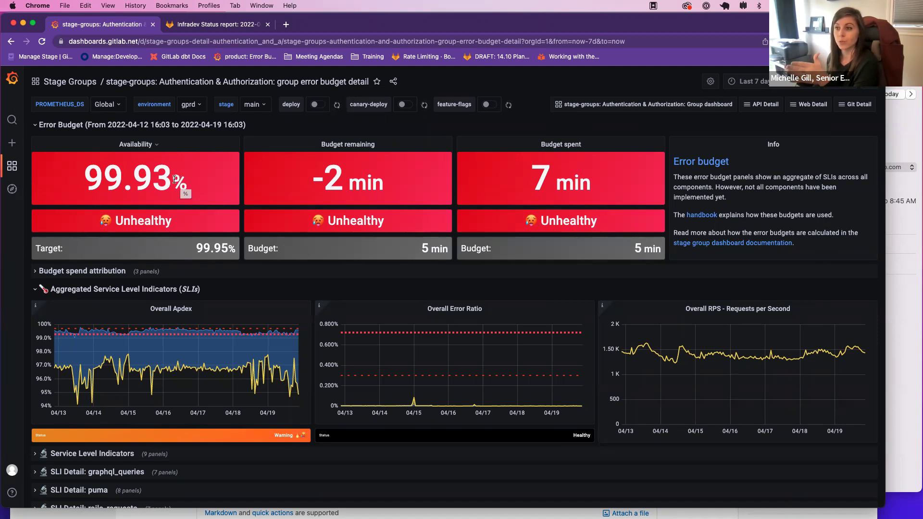
pyautogui.moveTo(124, 179); pyautogui.dragTo(198, 177)
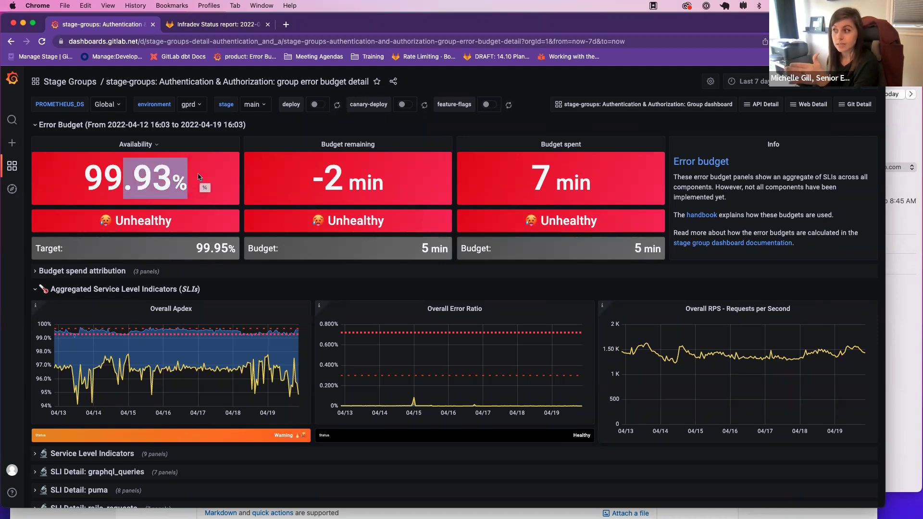
# - Expand Budget spend attribution, review the Budget failures panel and highlight the slow plus failing requests description
pyautogui.click(38, 273)
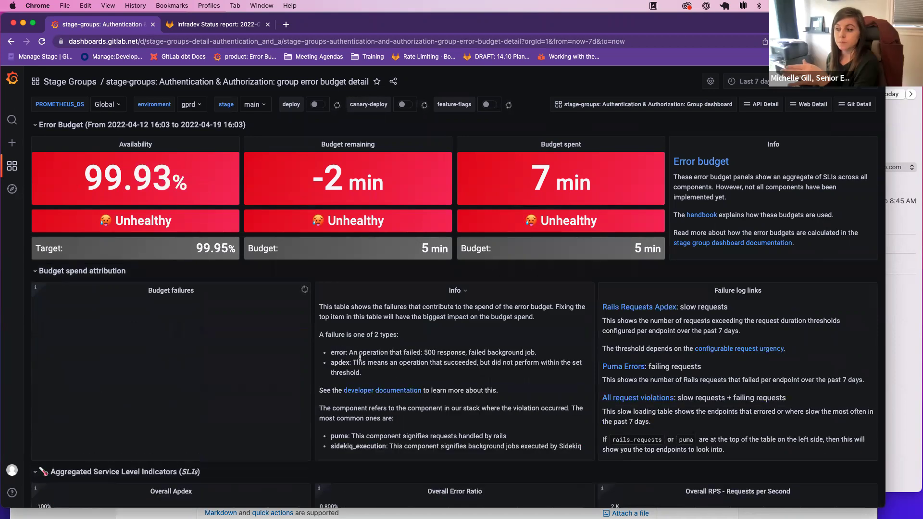
pyautogui.scroll(-2, 359, 358)
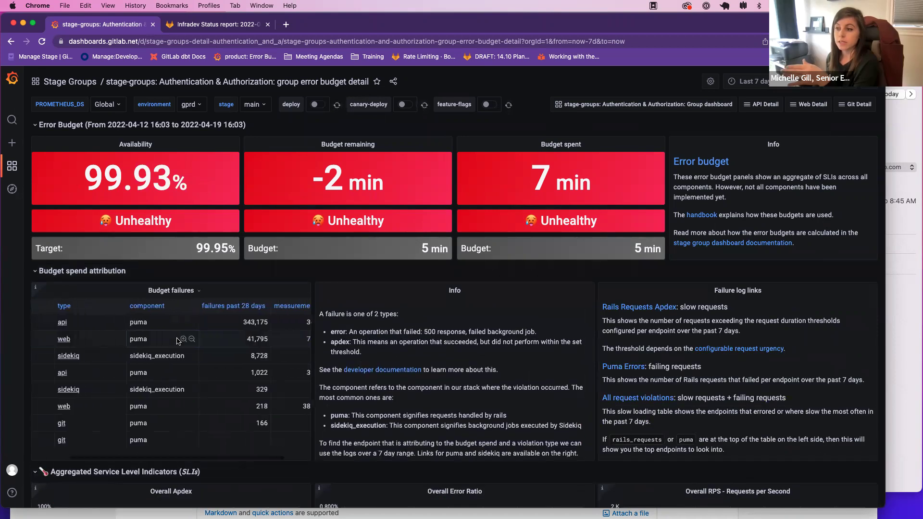
pyautogui.hscroll(2, 177, 341)
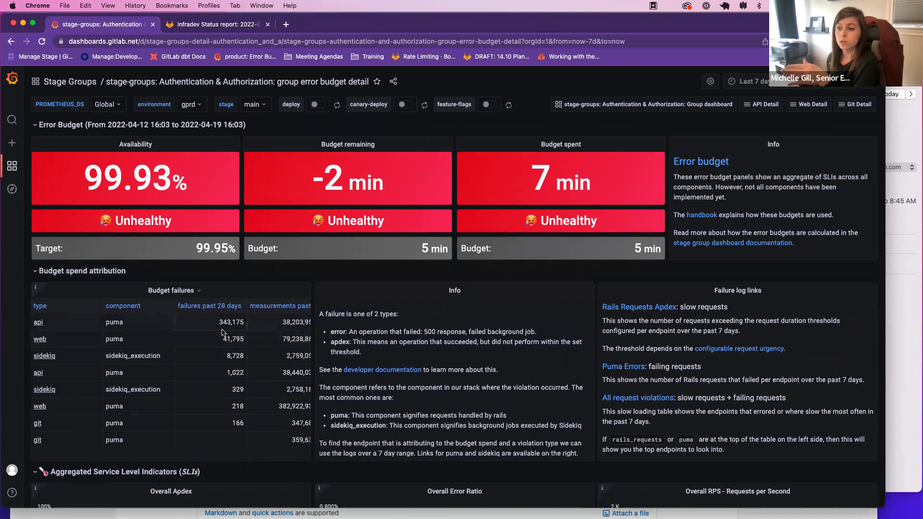
pyautogui.hscroll(-5, 223, 332)
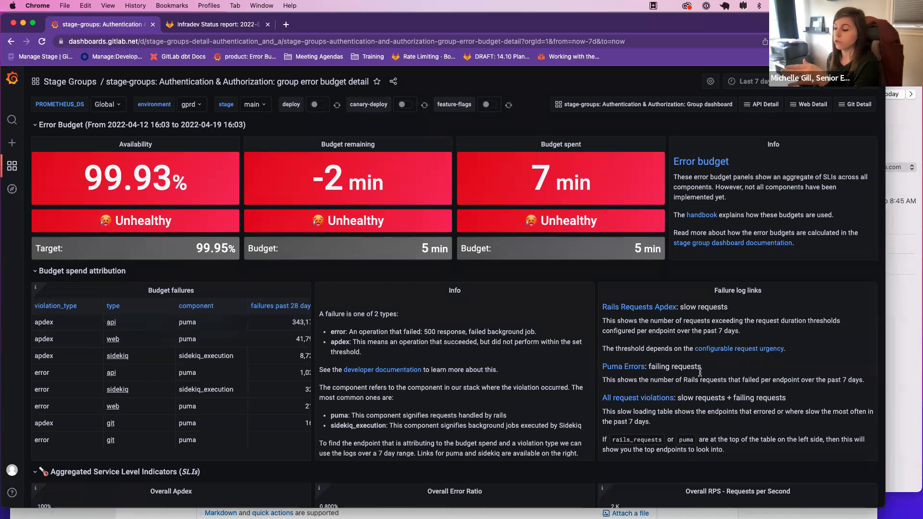
pyautogui.scroll(-2, 727, 392)
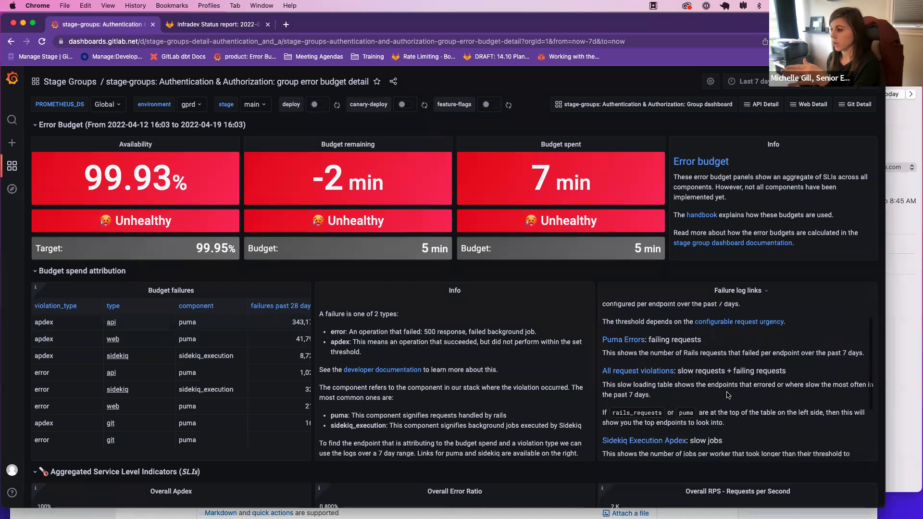
pyautogui.scroll(-5, 728, 395)
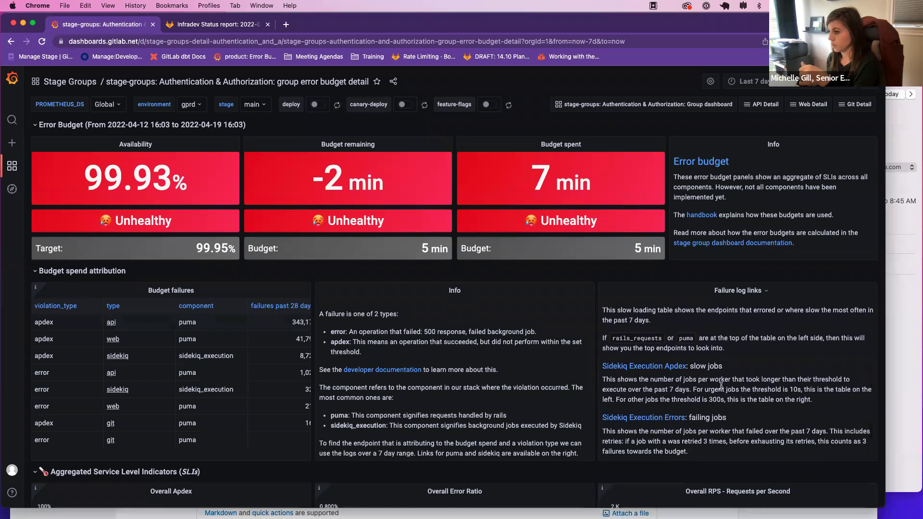
pyautogui.scroll(5, 721, 382)
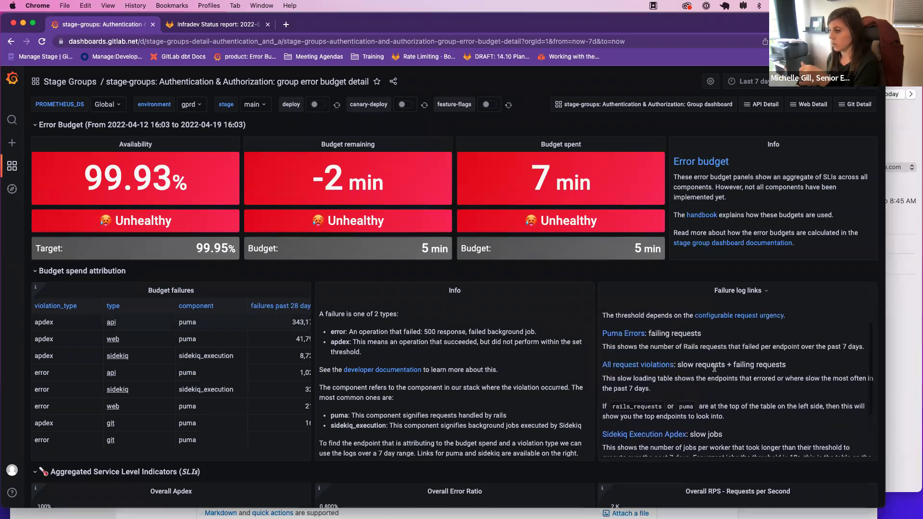
pyautogui.scroll(3, 714, 369)
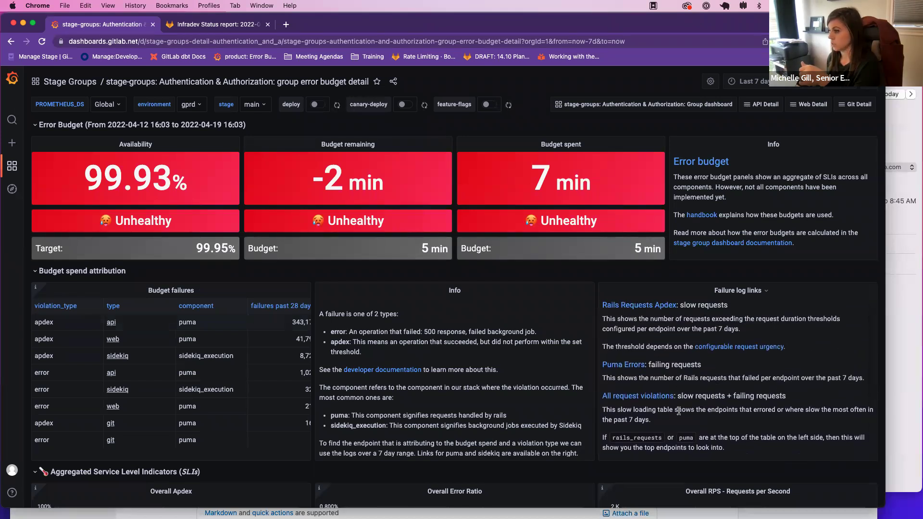
pyautogui.moveTo(678, 396); pyautogui.dragTo(768, 396)
pyautogui.scroll(1, 750, 376)
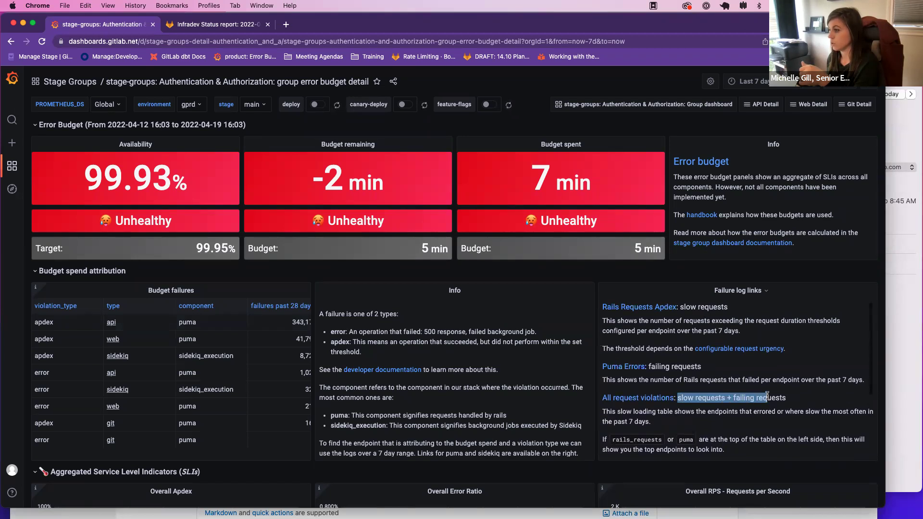
# - Open the Rails Requests Apdex log link in a new Elastic tab and view it
pyautogui.rightClick(671, 311)
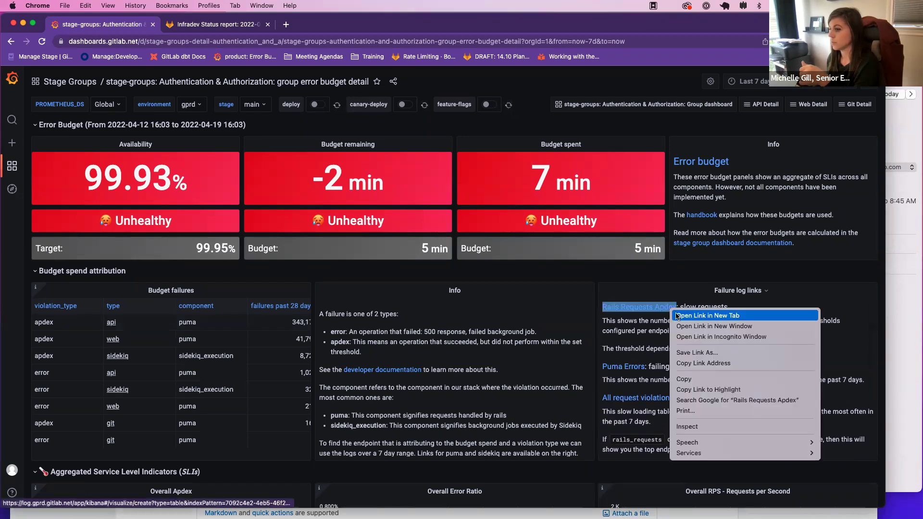
pyautogui.click(677, 315)
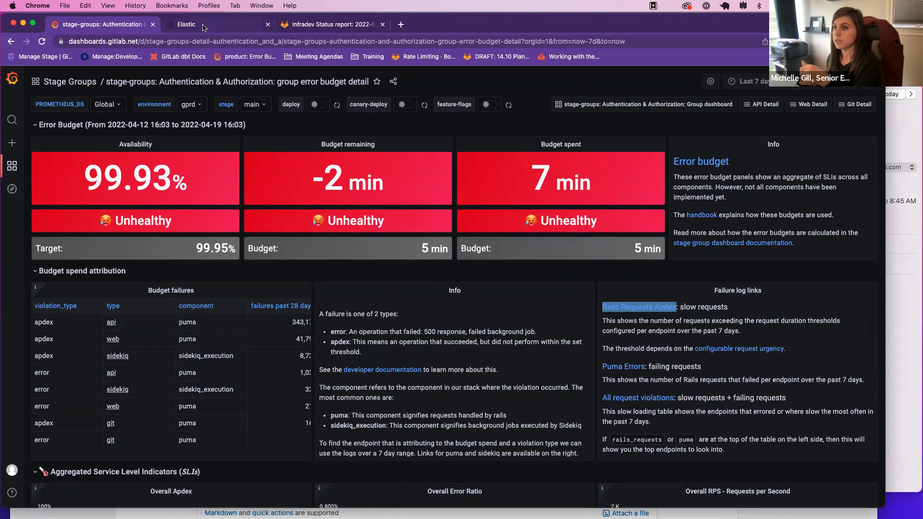
pyautogui.click(203, 27)
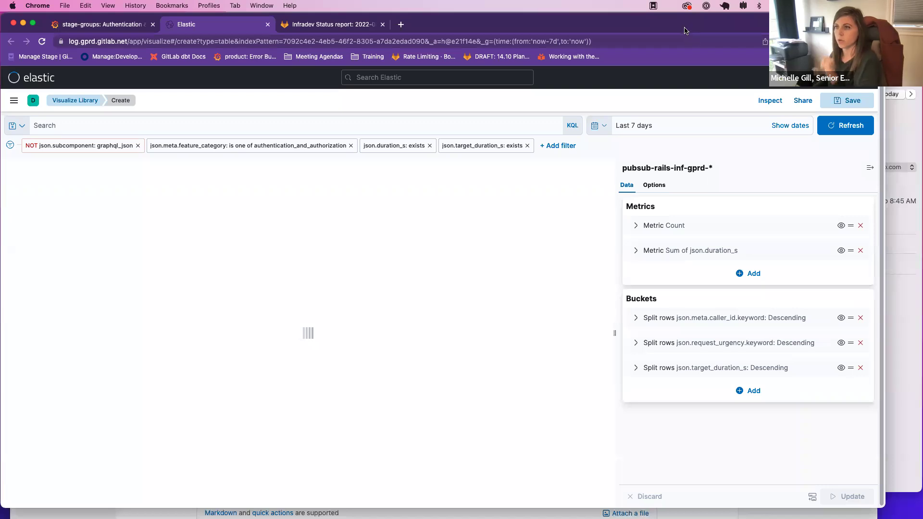
# - Open the product: Error Budgets dashboard in a new browser tab
pyautogui.press('cmd+t')
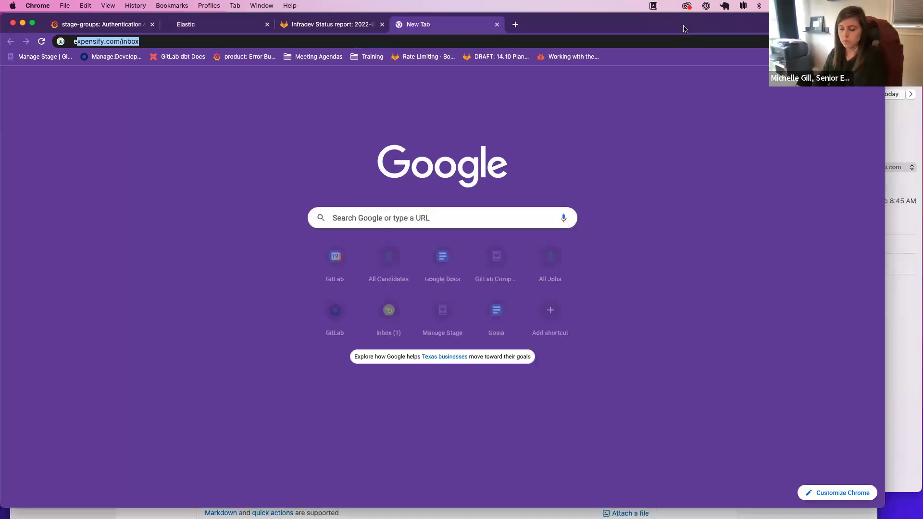
pyautogui.write('error')
pyautogui.press('Up')
pyautogui.press('Up')
pyautogui.press('Up')
pyautogui.press('Return')
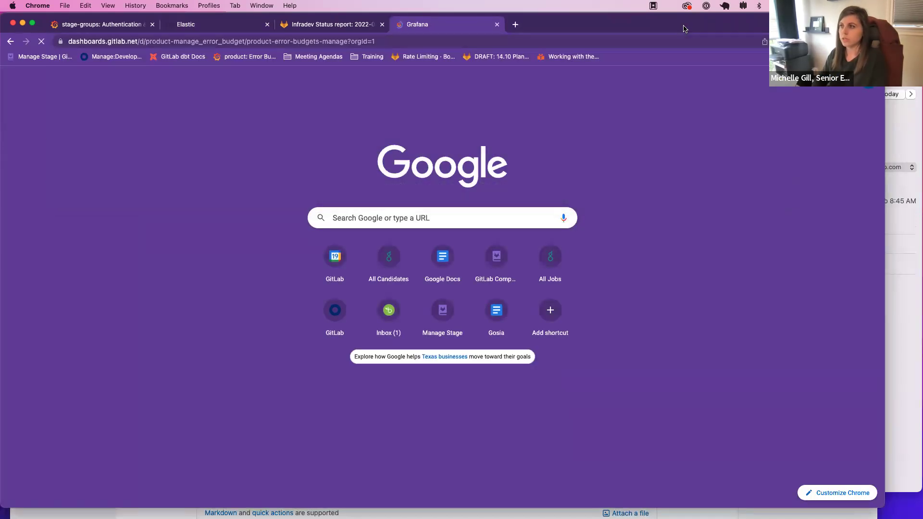
pyautogui.press('cmd+2')
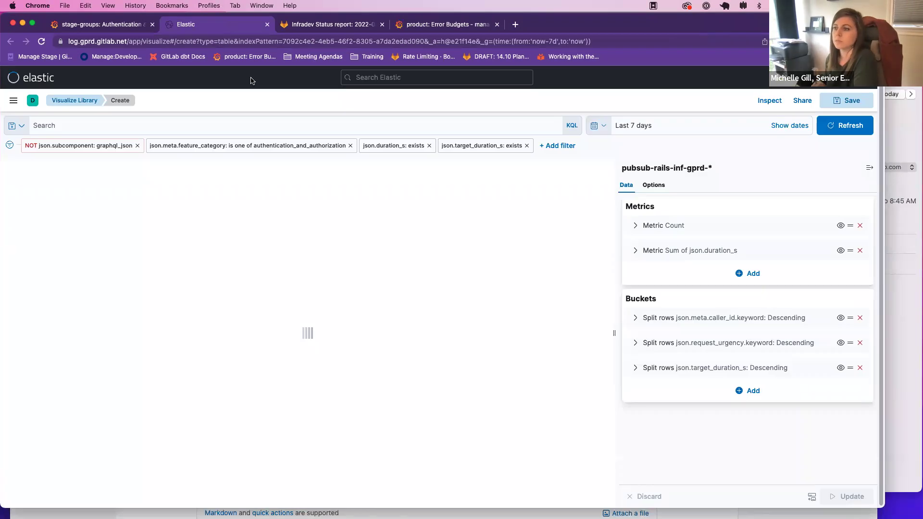
pyautogui.click(398, 30)
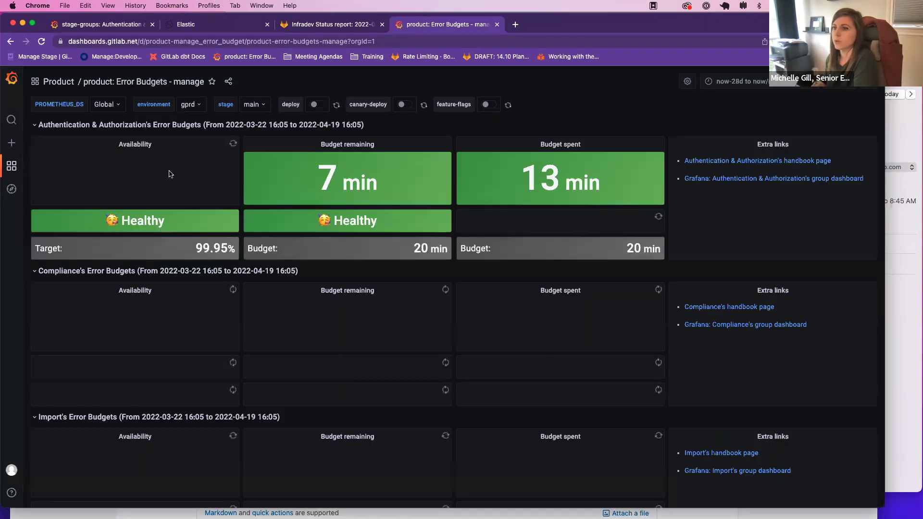
# - Search the dashboard list for the Manage error budgets dashboard
pyautogui.click(18, 169)
pyautogui.moveTo(20, 173)
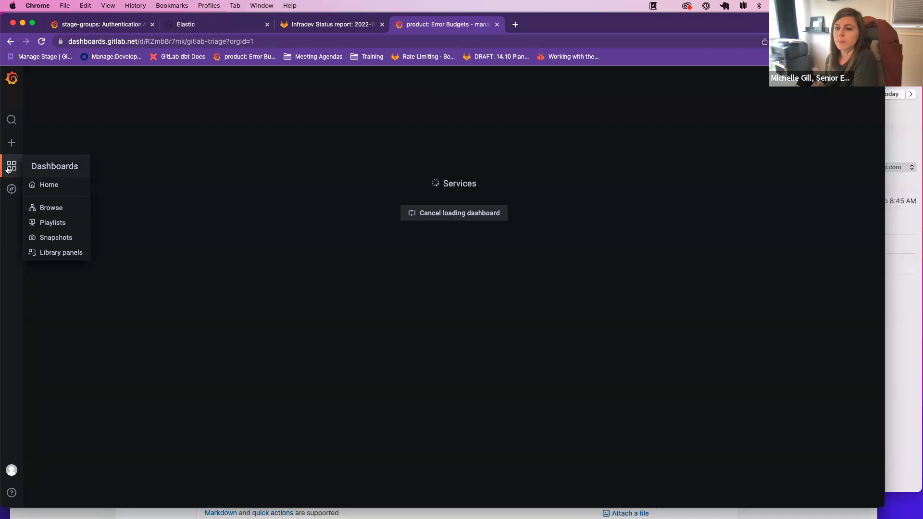
pyautogui.click(40, 207)
pyautogui.click(214, 160)
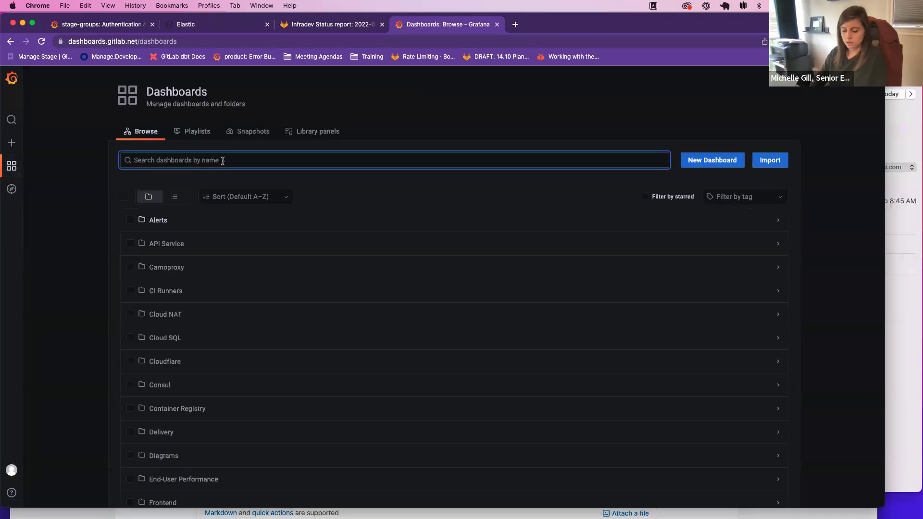
pyautogui.write('import')
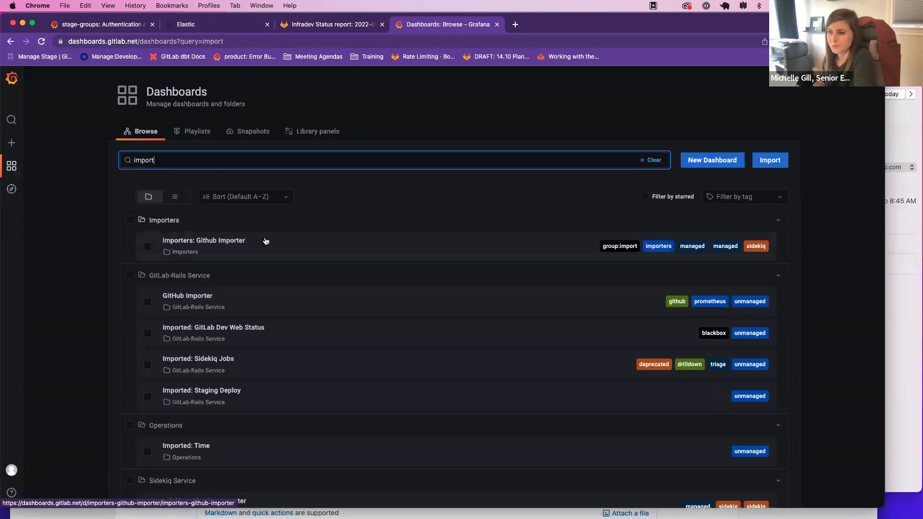
pyautogui.write(' erro')
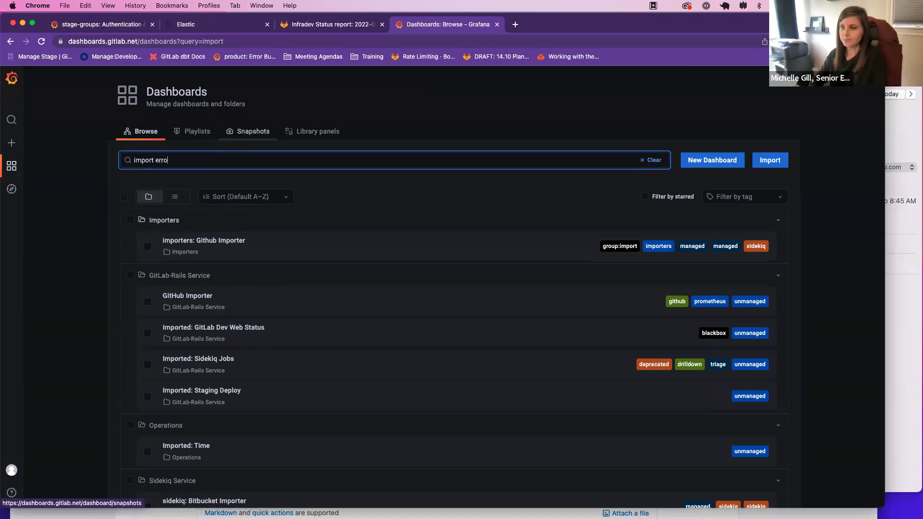
pyautogui.press('super+a')
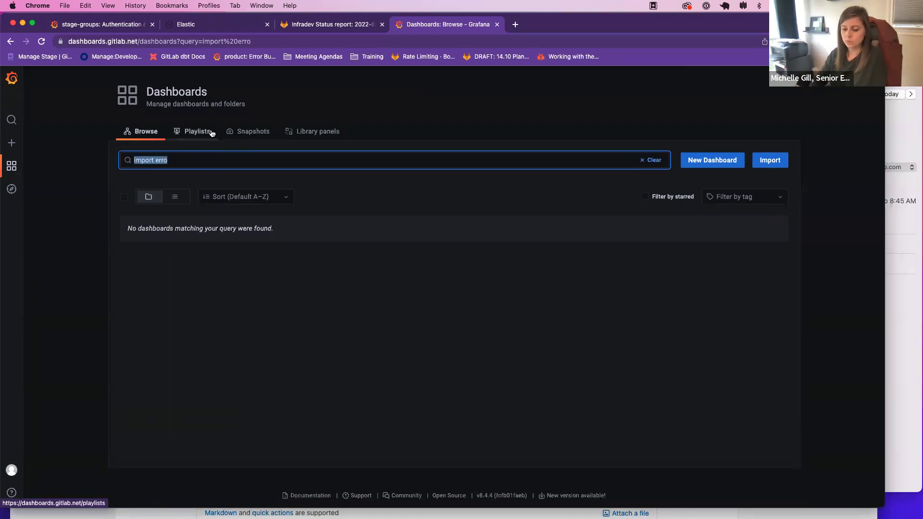
pyautogui.write('error')
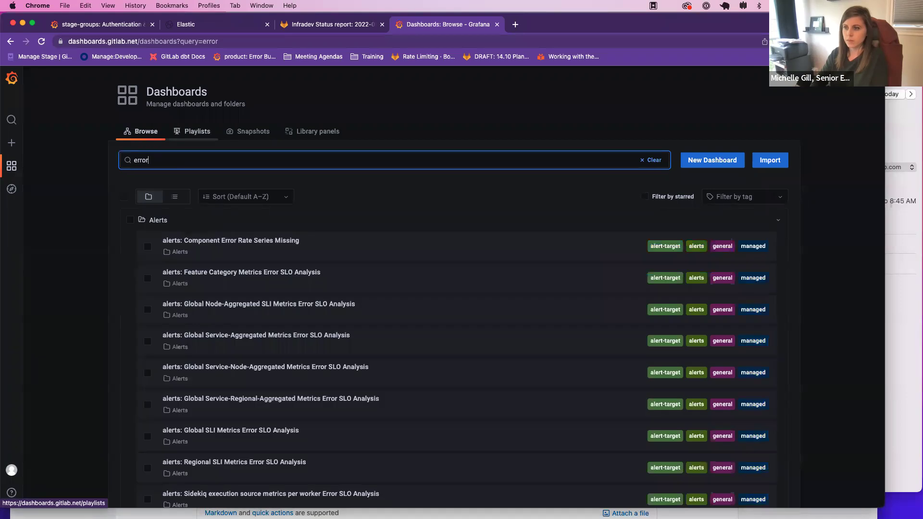
pyautogui.press('super+a')
pyautogui.write('/')
pyautogui.write('Manage')
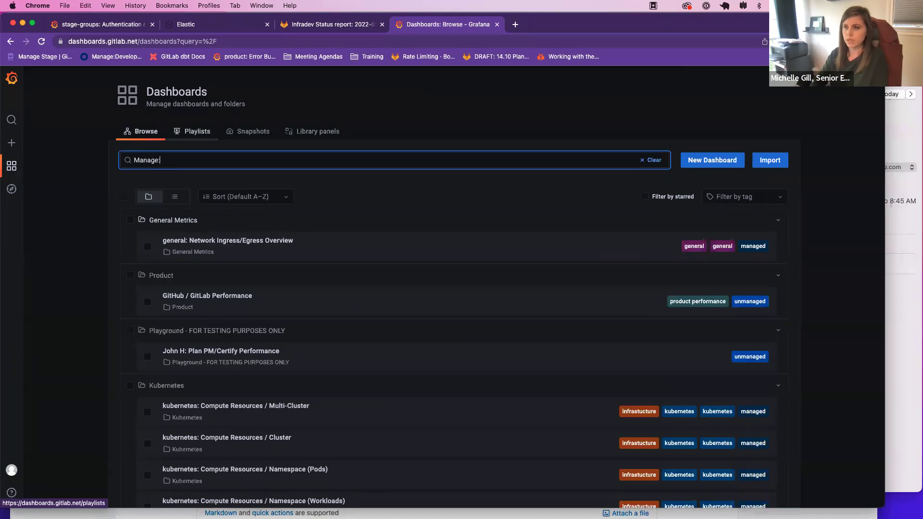
pyautogui.press('super+a')
pyautogui.write('manage')
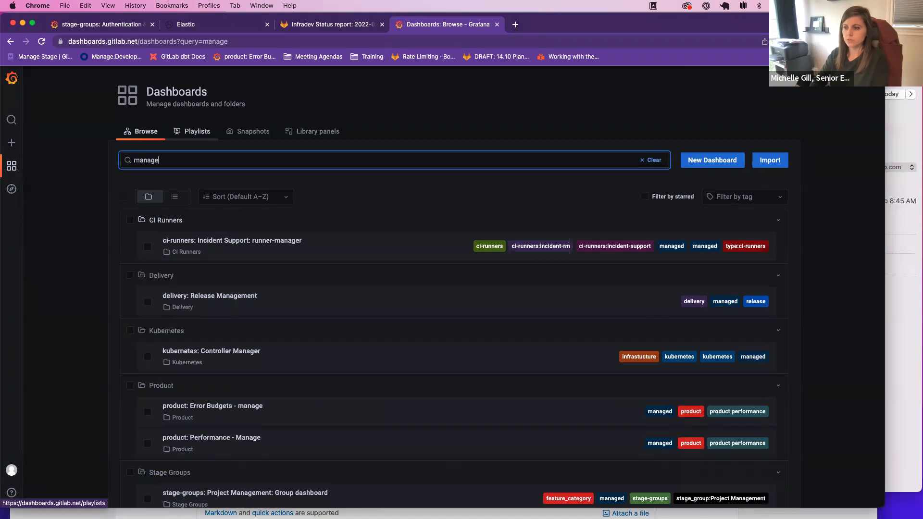
pyautogui.write('ui')
pyautogui.press('BackSpace')
pyautogui.press('BackSpace')
pyautogui.press('BackSpace')
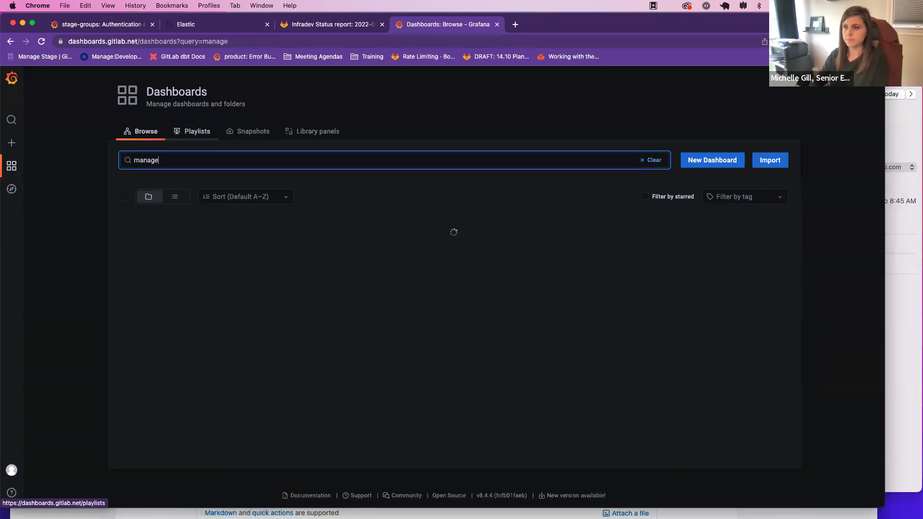
pyautogui.scroll(-3, 225, 305)
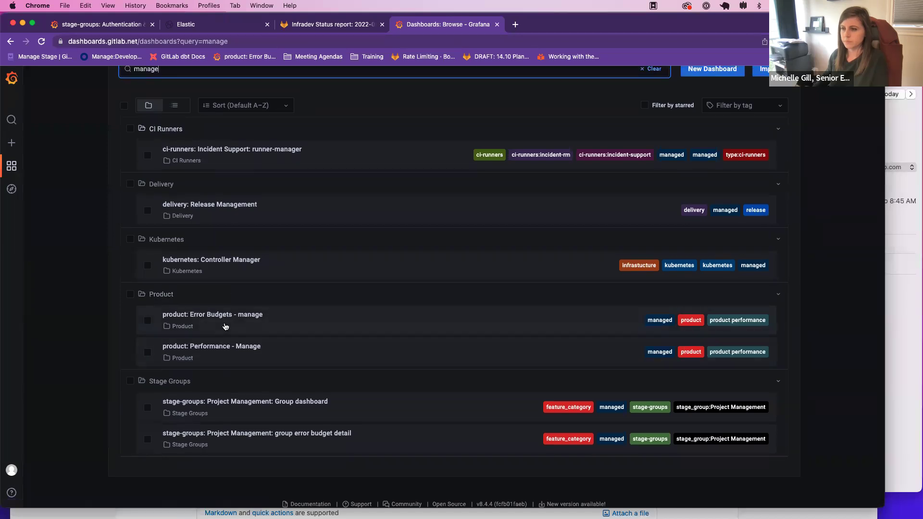
# - Open product: Error Budgets - manage and follow its link to Import's group dashboard
pyautogui.press('super+2')
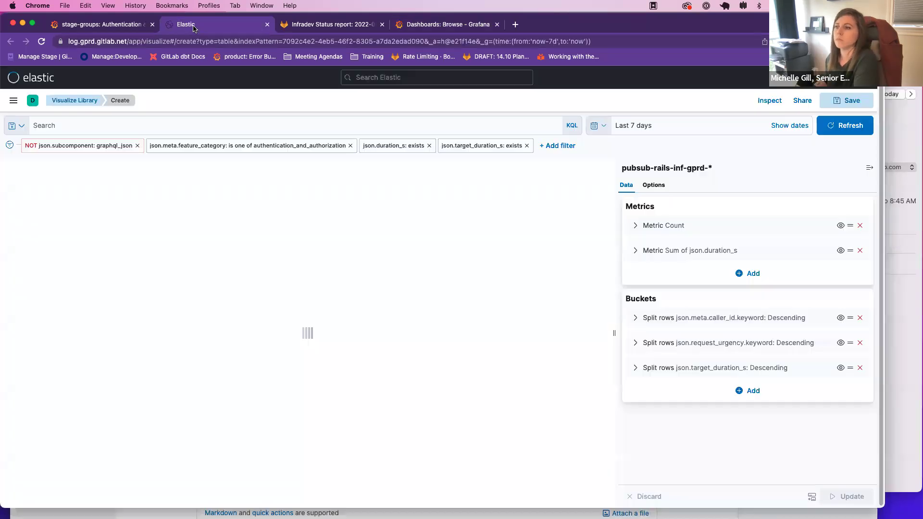
pyautogui.press('super+4')
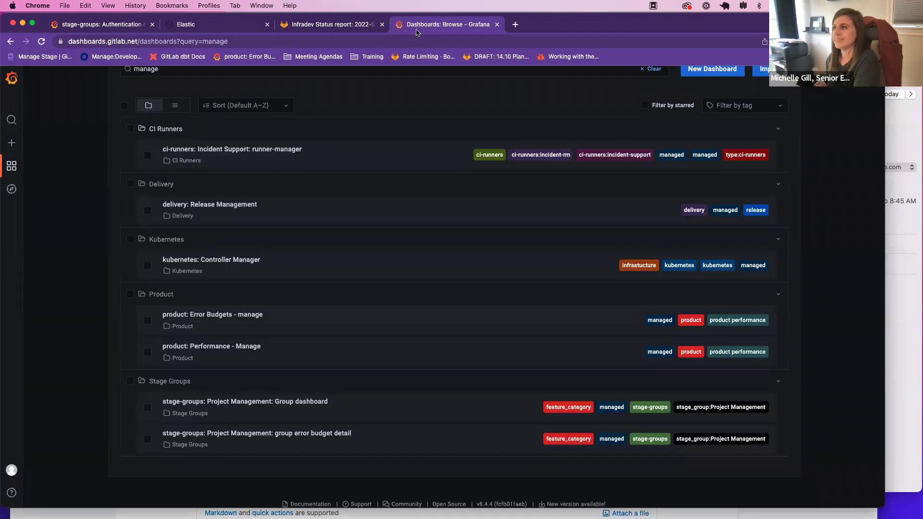
pyautogui.click(219, 324)
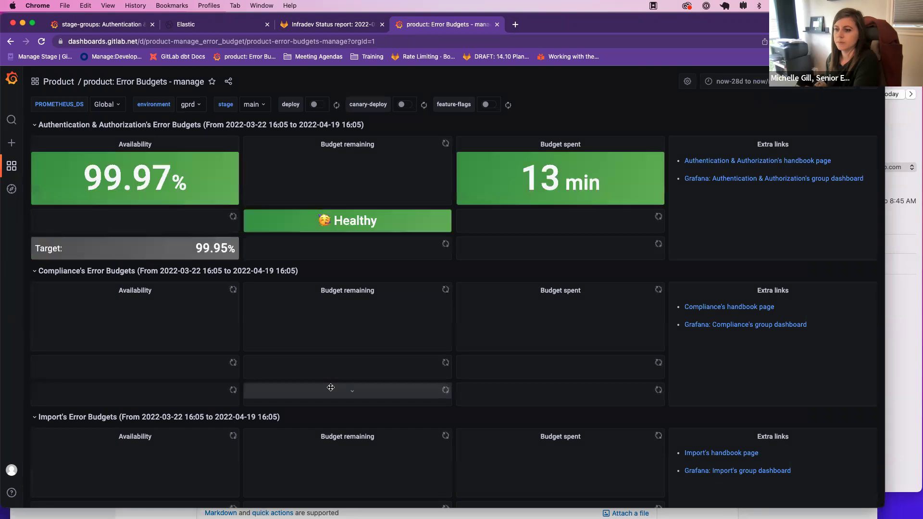
pyautogui.scroll(-3, 331, 388)
pyautogui.scroll(3, 330, 361)
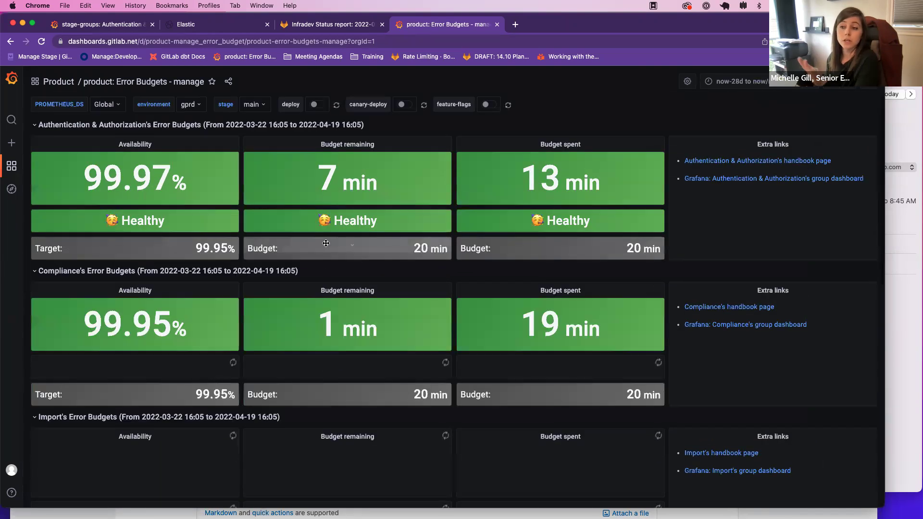
pyautogui.scroll(-3, 329, 295)
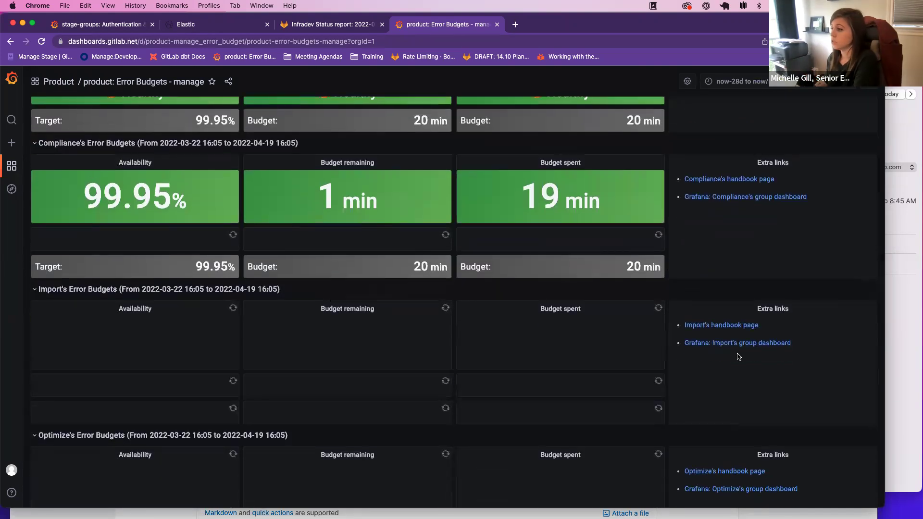
pyautogui.click(752, 344)
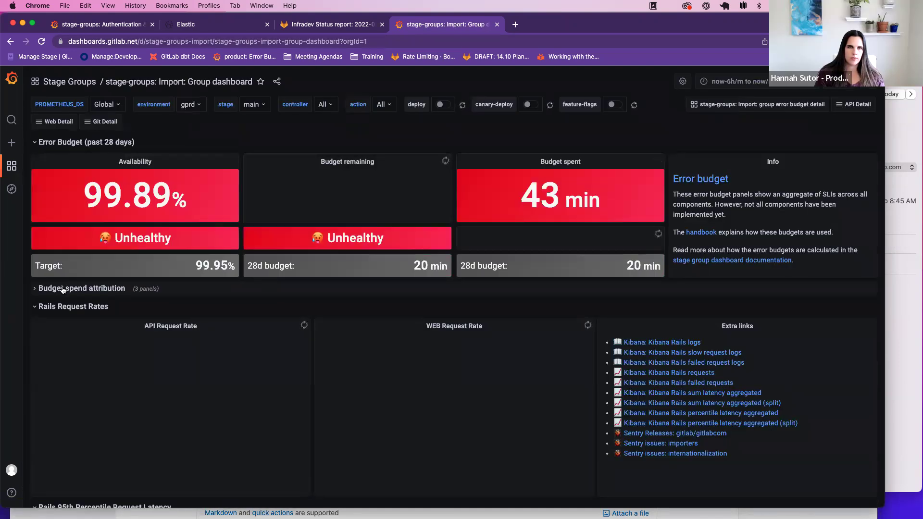
# - Expand Import's Budget spend attribution and follow the Sidekiq Execution Apdex log link into Kibana
pyautogui.click(62, 289)
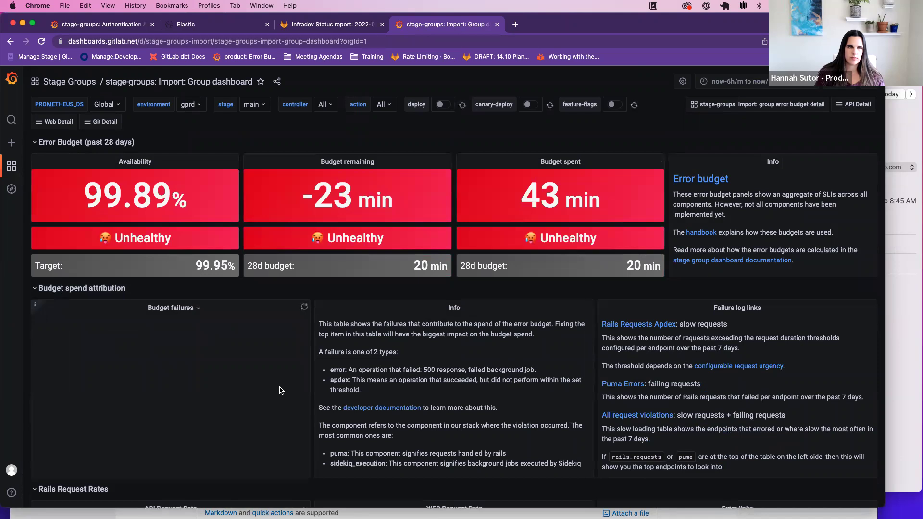
pyautogui.scroll(-4, 752, 421)
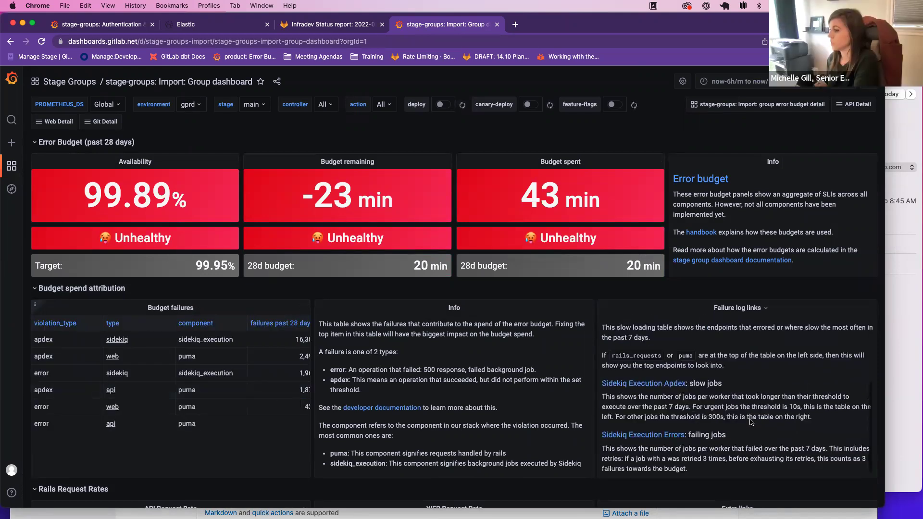
pyautogui.click(667, 385)
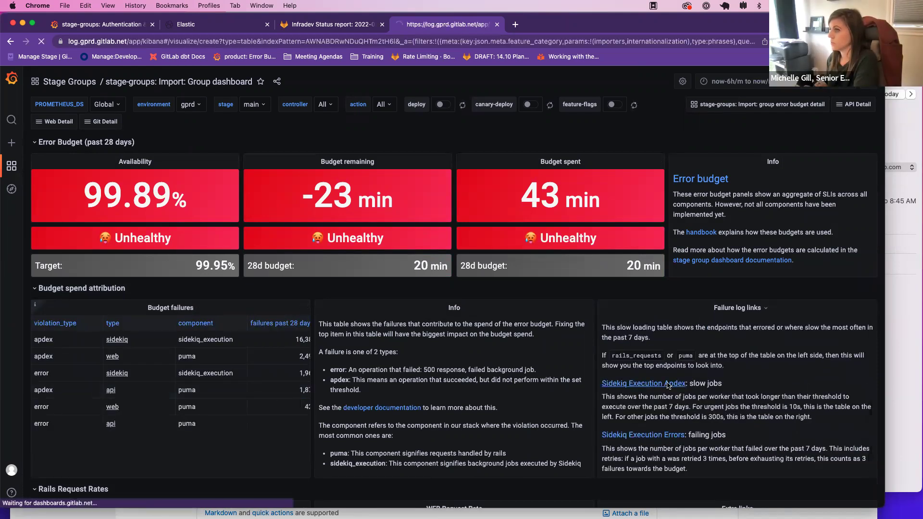
# - Return to the Sidekiq slow-jobs tab after checking the other Kibana visualization, letting it load
pyautogui.click(201, 30)
pyautogui.click(425, 28)
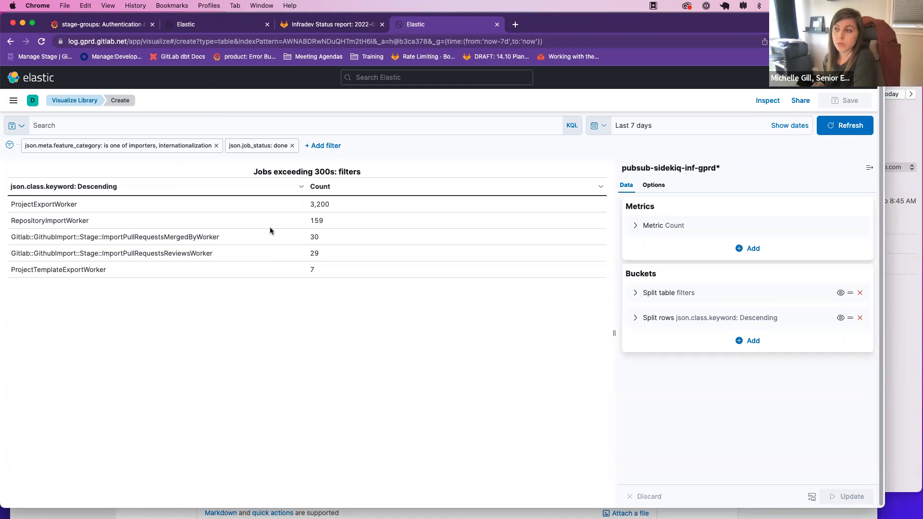
# - Highlight ProjectExportWorker and its 3,200 count, then move to the authentication endpoints visualization
pyautogui.click(327, 204)
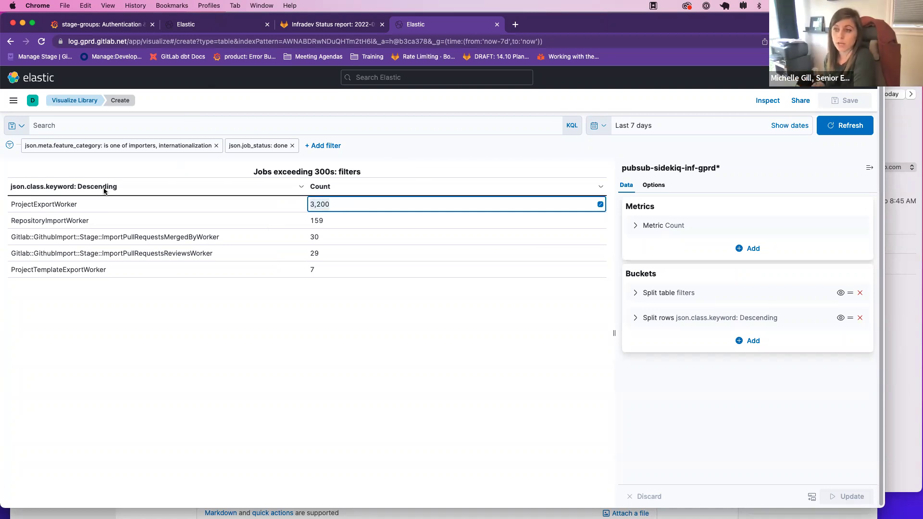
pyautogui.doubleClick(44, 204)
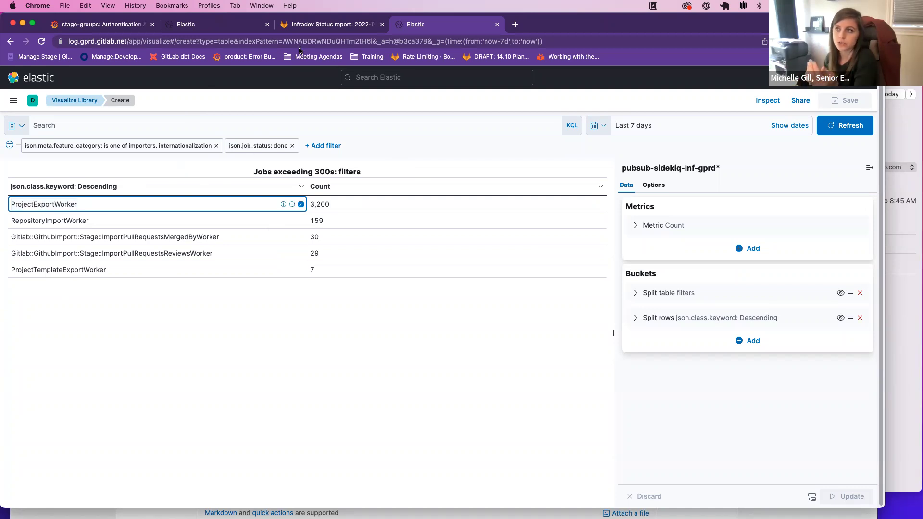
pyautogui.click(203, 29)
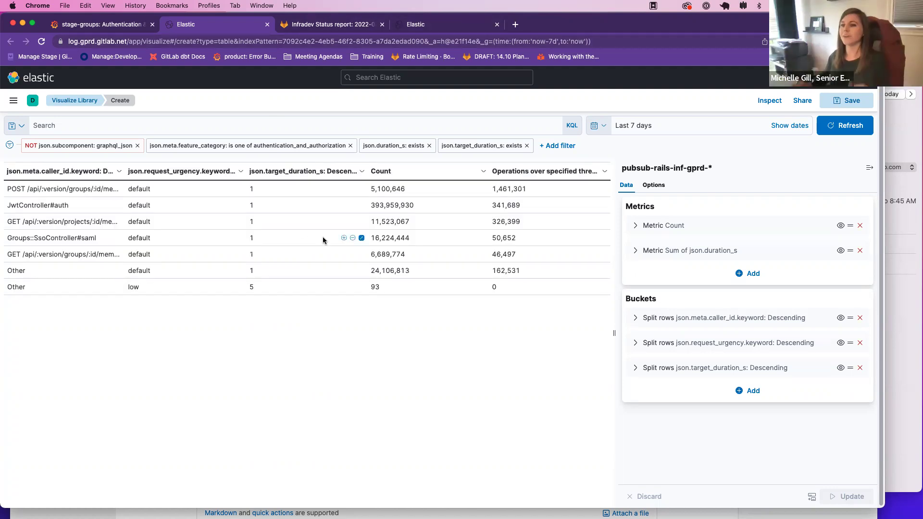
# - Widen the endpoint column and highlight the /members path (5,100,646), Other (24,106,813) and JwtController#auth (393,959,930)
pyautogui.moveTo(125, 170); pyautogui.dragTo(181, 169)
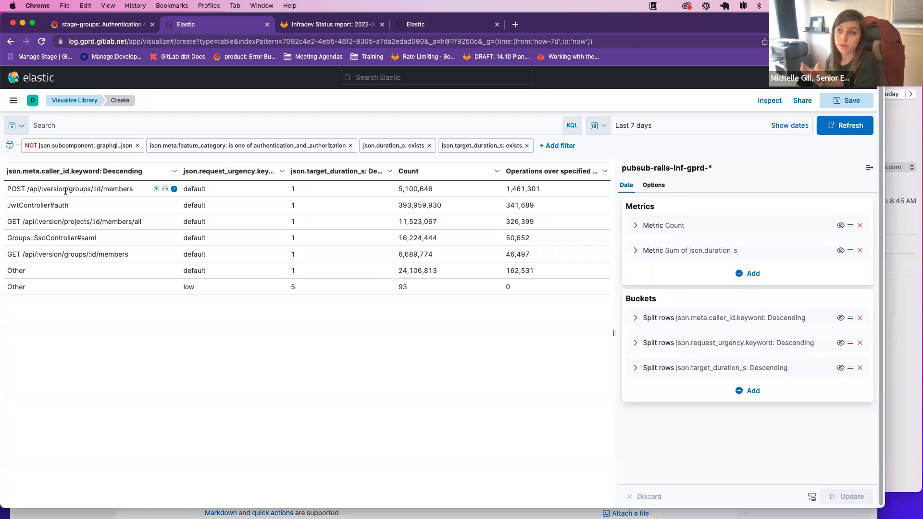
pyautogui.moveTo(28, 189); pyautogui.dragTo(132, 188)
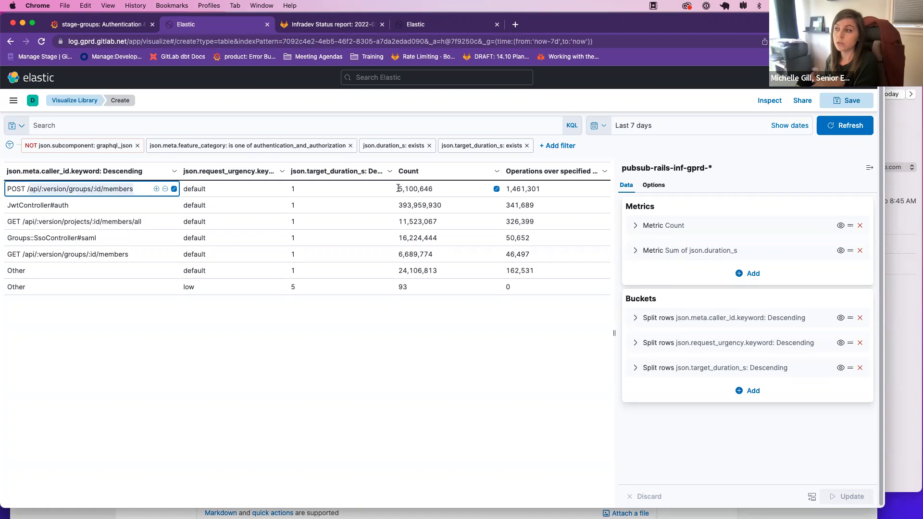
pyautogui.moveTo(398, 189); pyautogui.dragTo(441, 191)
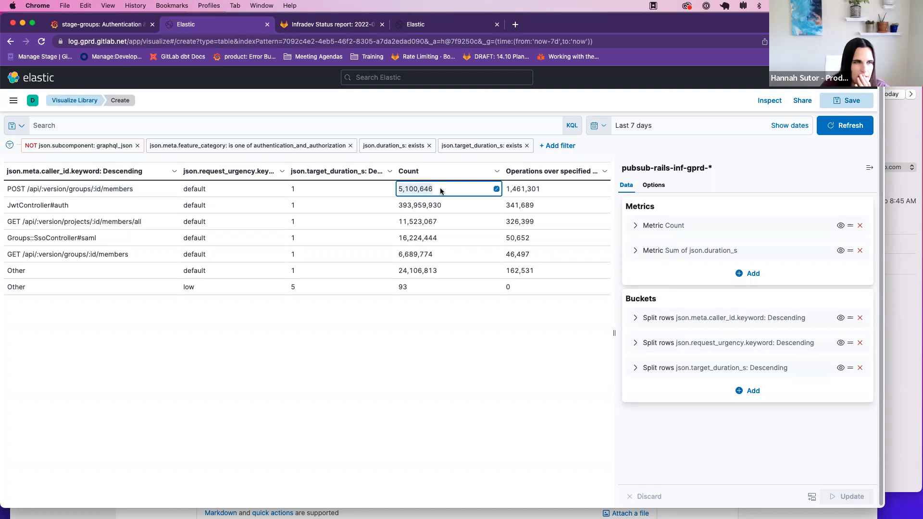
pyautogui.click(437, 271)
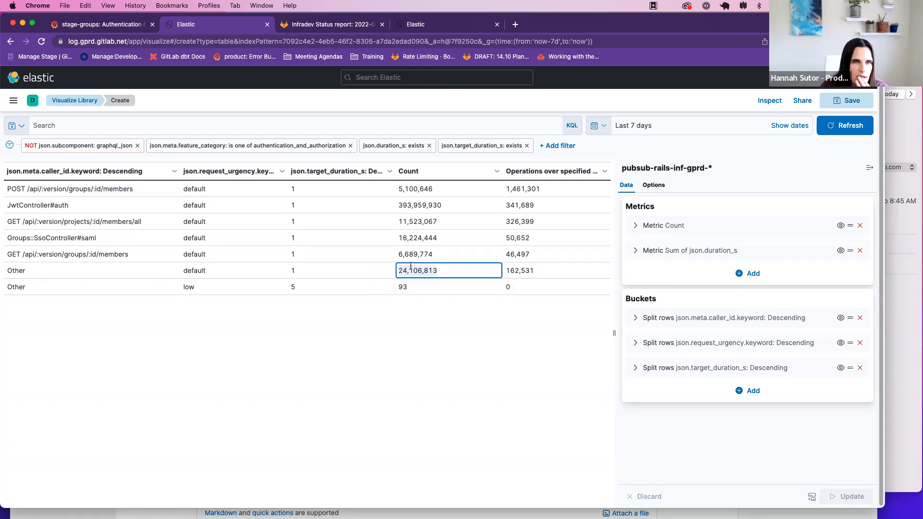
pyautogui.click(455, 206)
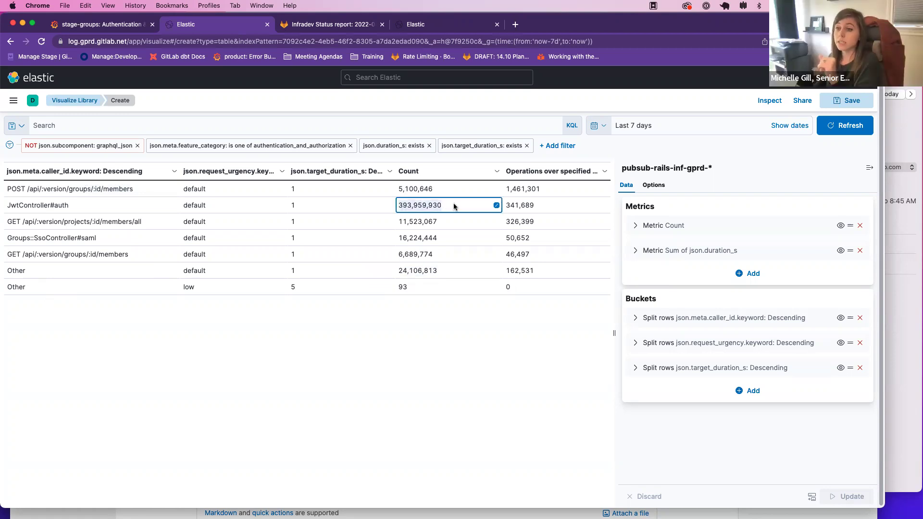
pyautogui.click(43, 207)
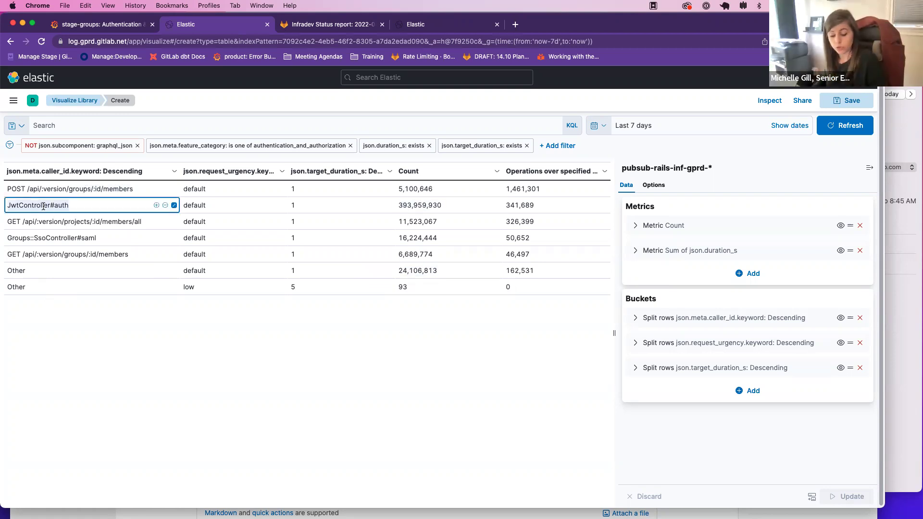
# - Search Google for the exact phrase "JwtController#auth" and skim the roughly 106 results
pyautogui.click(316, 32)
pyautogui.press('super+t')
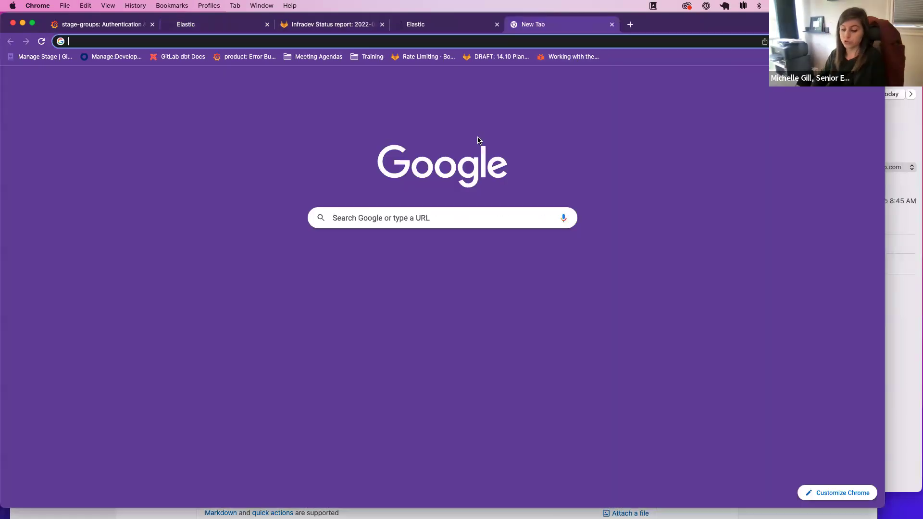
pyautogui.write('"JwtController#auth"')
pyautogui.press('Return')
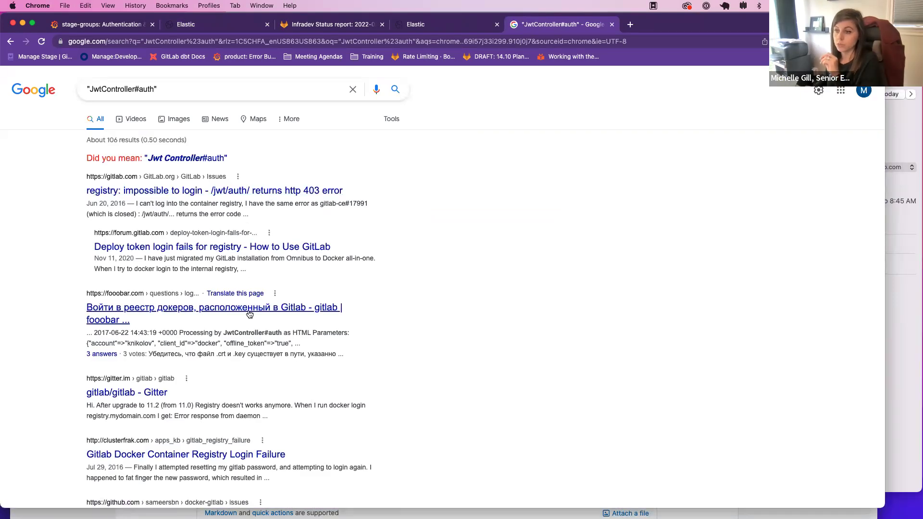
pyautogui.scroll(-5, 249, 314)
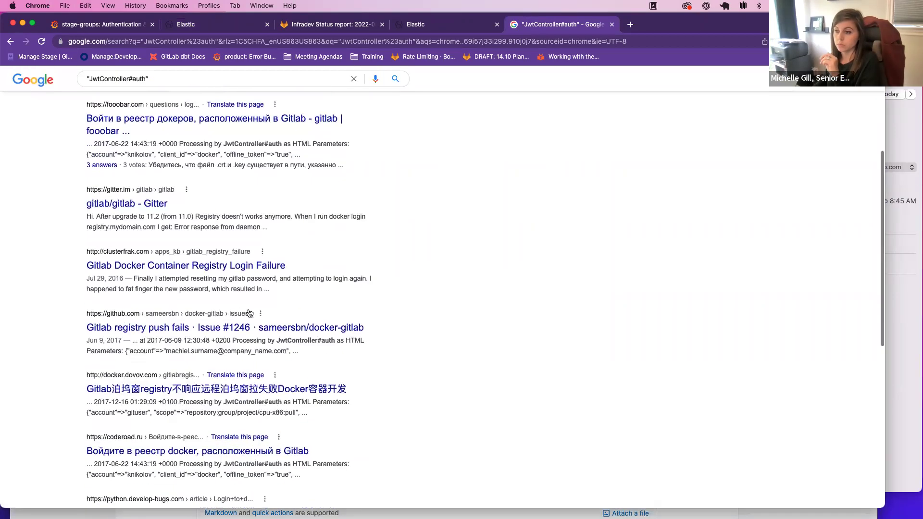
pyautogui.scroll(5, 250, 314)
# - Go to gitlab.com/gitlab-org/gitlab from the address bar
pyautogui.click(191, 42)
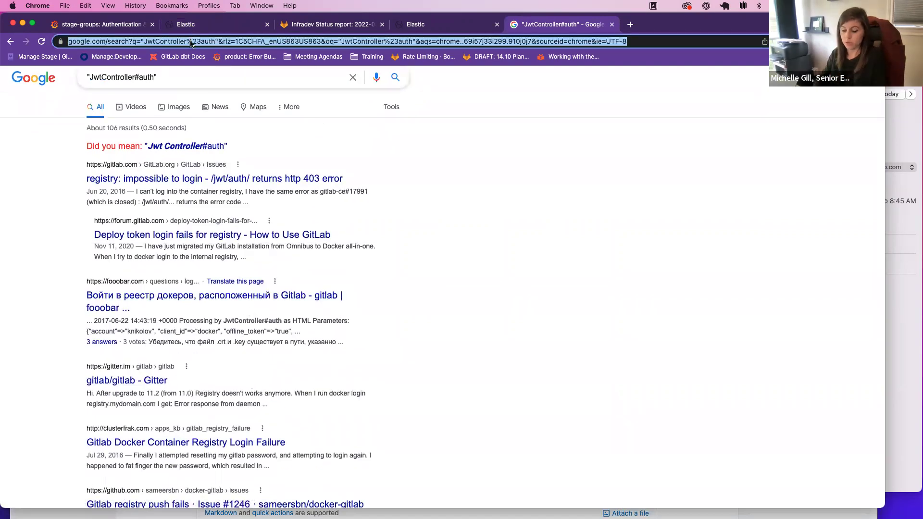
pyautogui.write('gitlab.com/gitla')
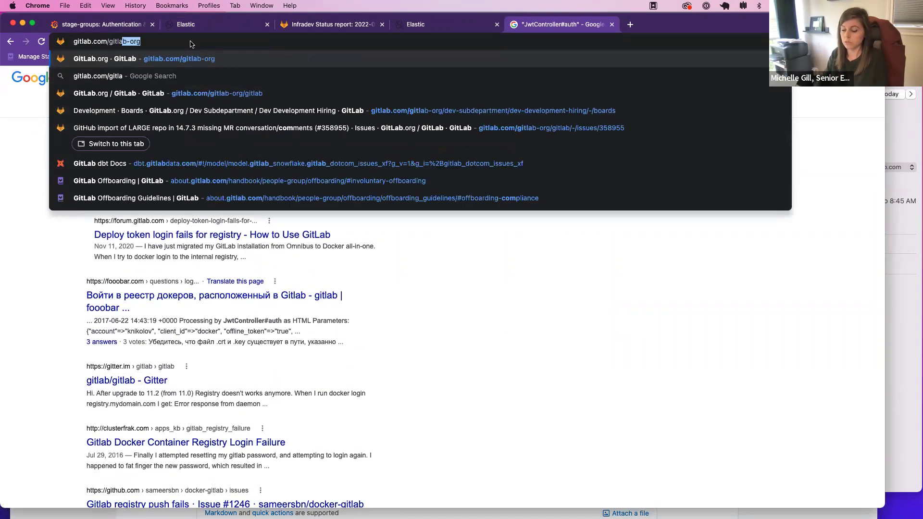
pyautogui.write('b-org/gitlab')
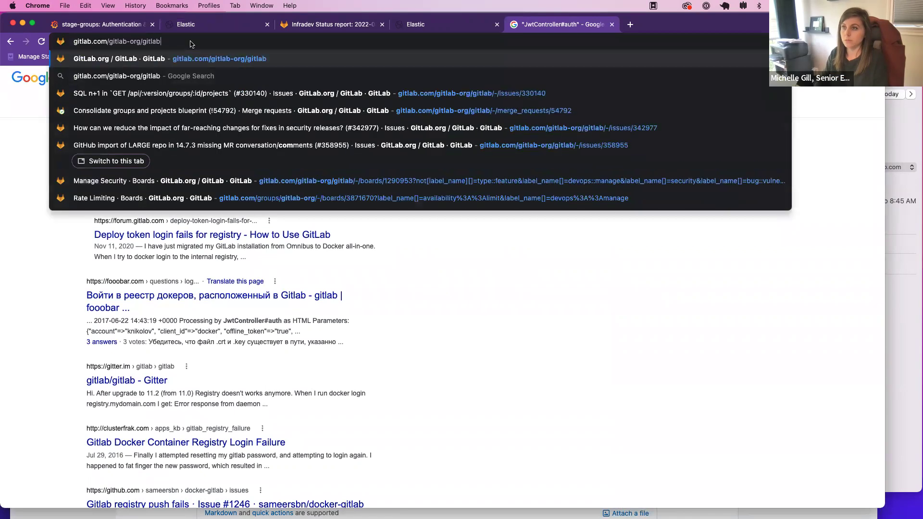
pyautogui.press('Return')
# - Search GitLab issues for JwtController#auth and open 'Improve performance of JwtController'
pyautogui.click(42, 152)
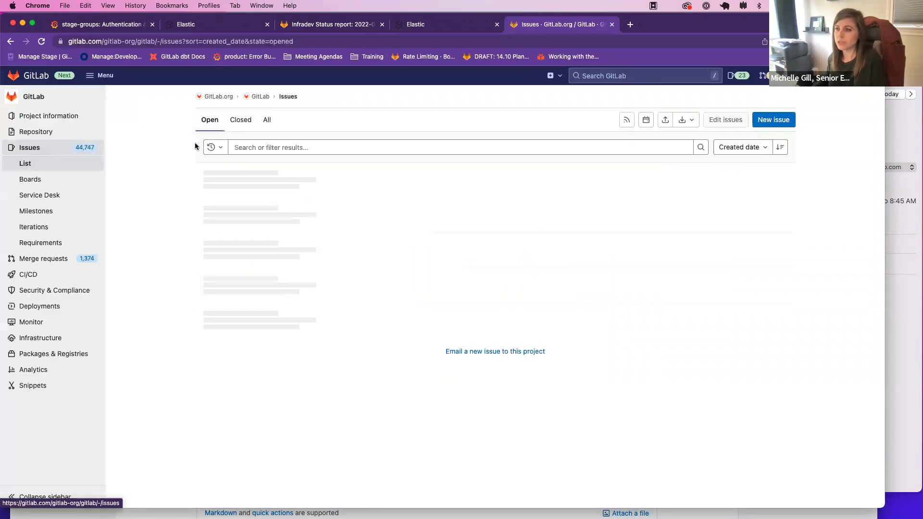
pyautogui.click(316, 146)
pyautogui.write('JwtController#auth')
pyautogui.press('Return')
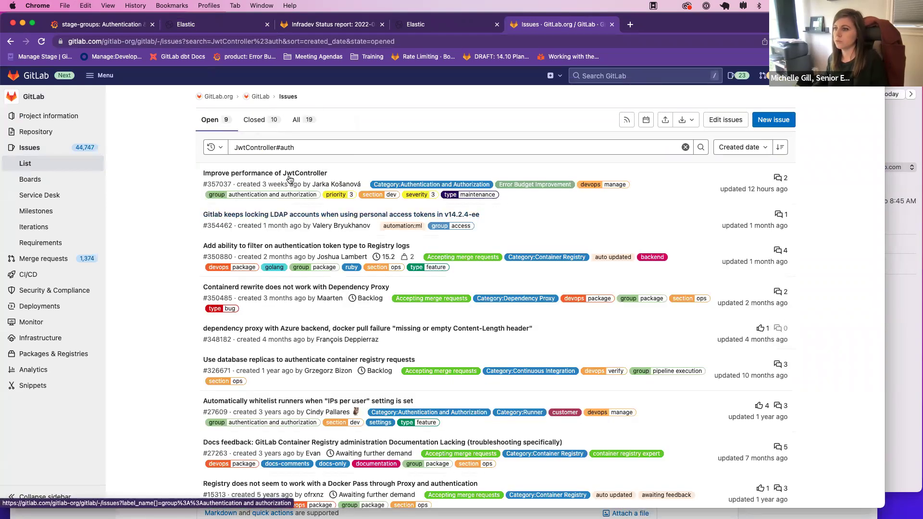
pyautogui.keyDown('super'); pyautogui.click(265, 173); pyautogui.keyUp('super')
pyautogui.hotkey('ctrl', 'Tab')
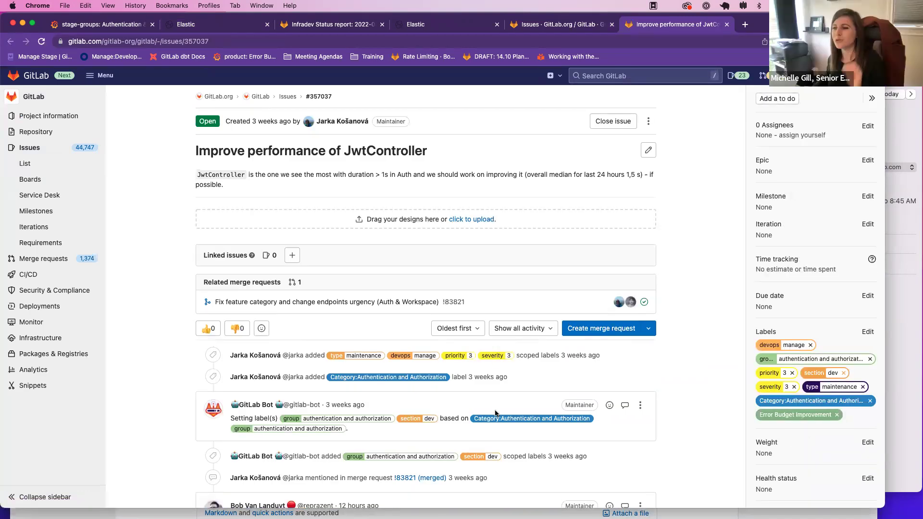
# - Read through the JwtController issue, then settle back on the Kibana authentication endpoints table
pyautogui.scroll(-1, 496, 421)
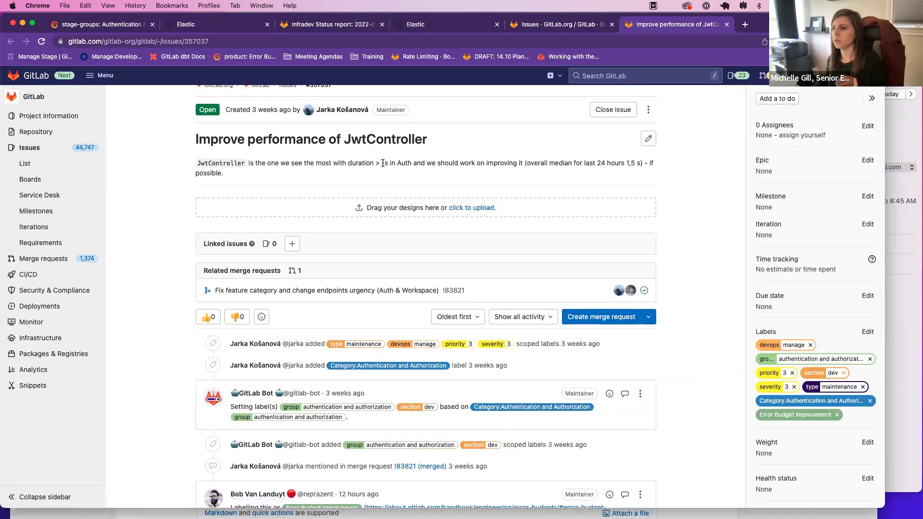
pyautogui.scroll(-5, 495, 173)
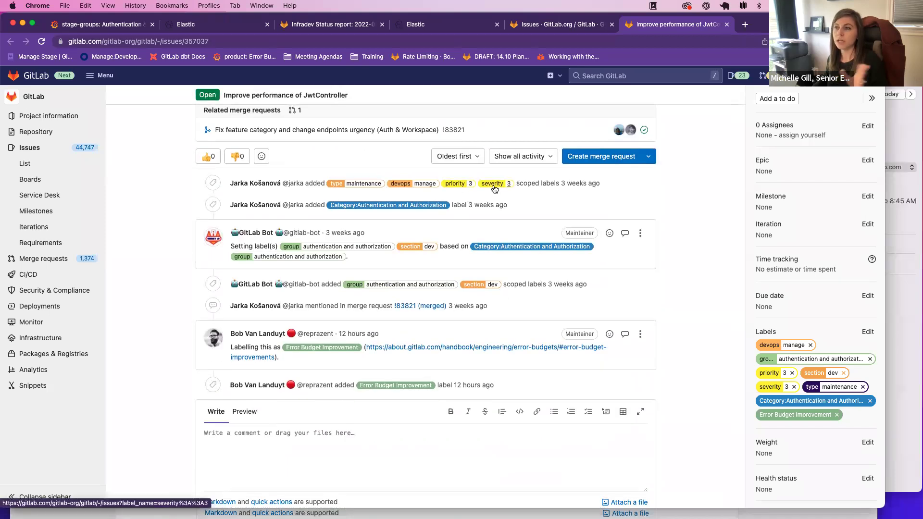
pyautogui.press('super+2')
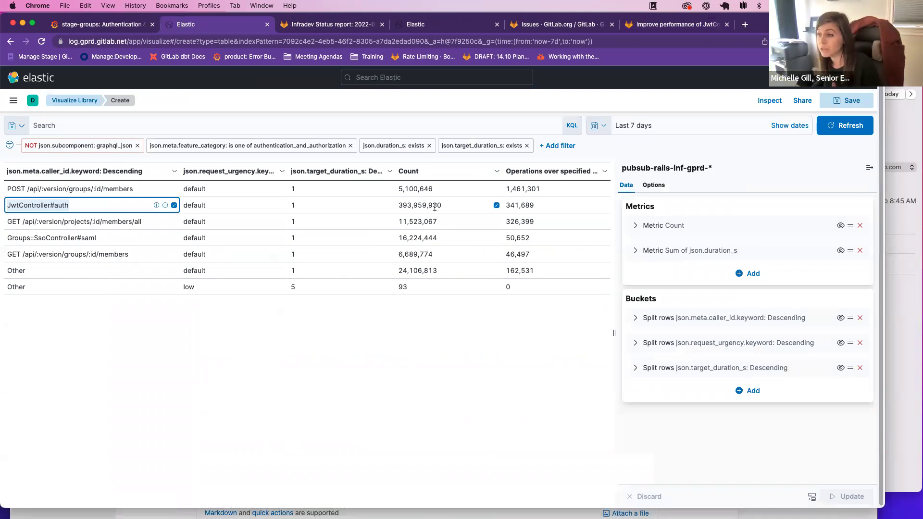
pyautogui.click(681, 24)
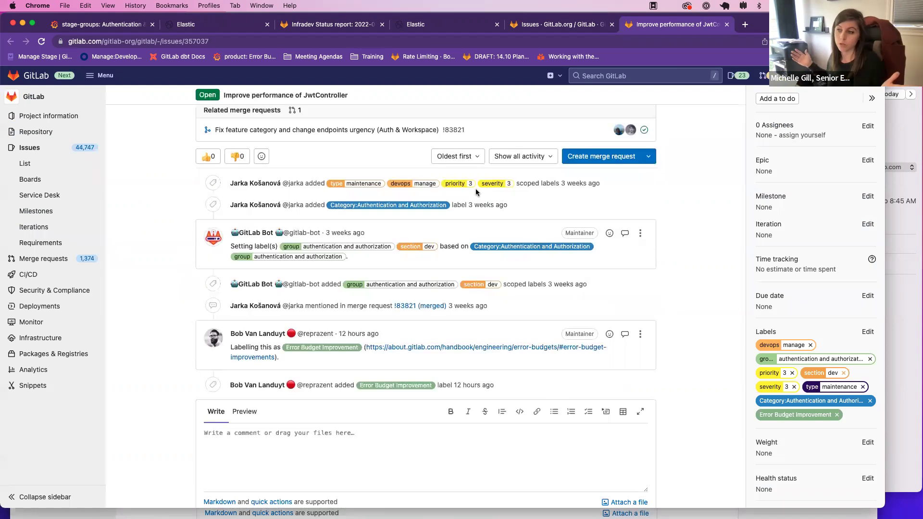
pyautogui.click(221, 25)
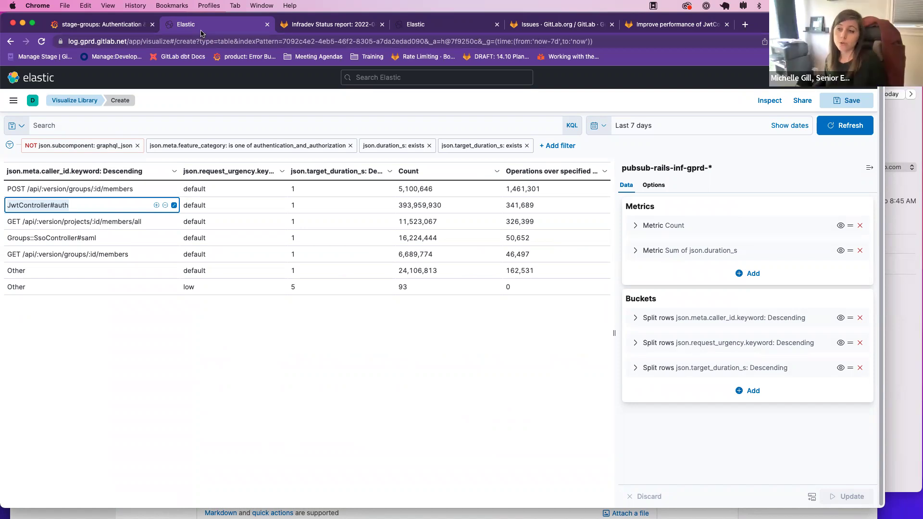
# - From the group error budget dashboard, open the Puma Errors logs in a new Kibana tab
pyautogui.click(94, 29)
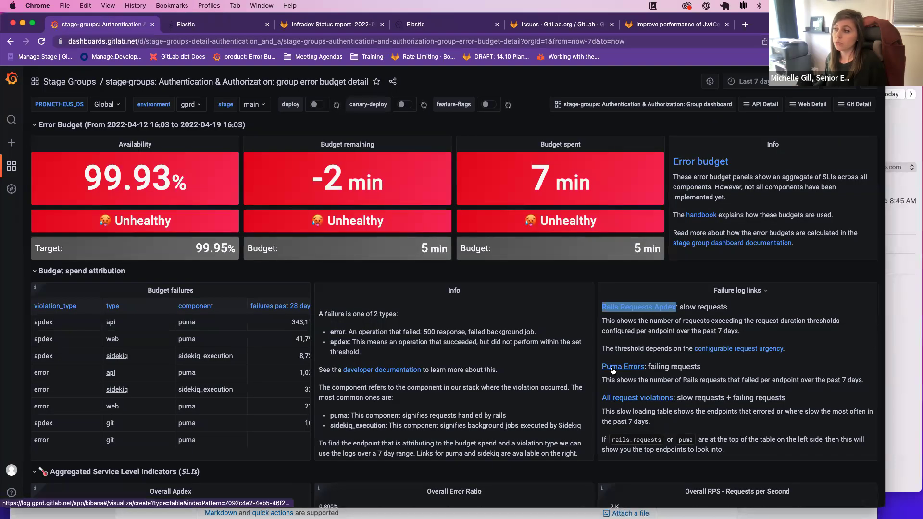
pyautogui.rightClick(613, 370)
pyautogui.click(673, 427)
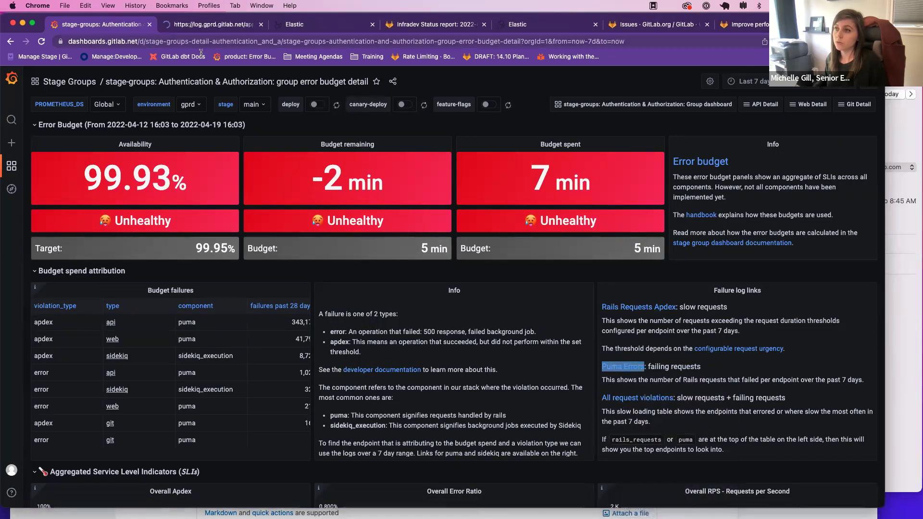
pyautogui.click(187, 27)
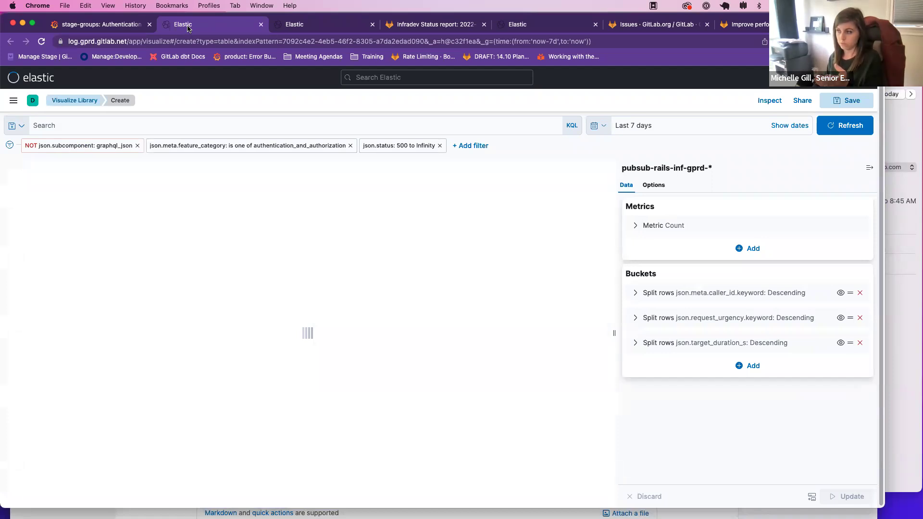
# - Highlight JwtController#auth's 393,959,930 count, then return to the JwtController performance issue
pyautogui.click(292, 30)
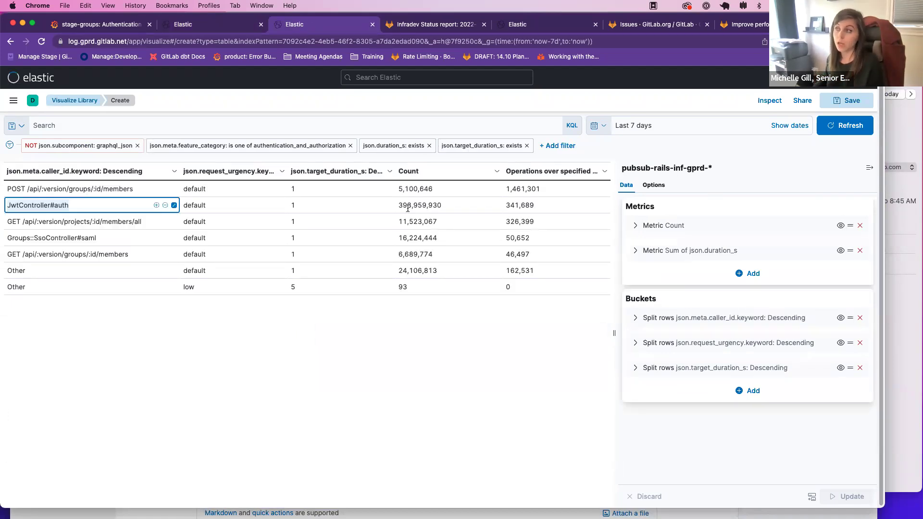
pyautogui.moveTo(400, 205); pyautogui.dragTo(441, 206)
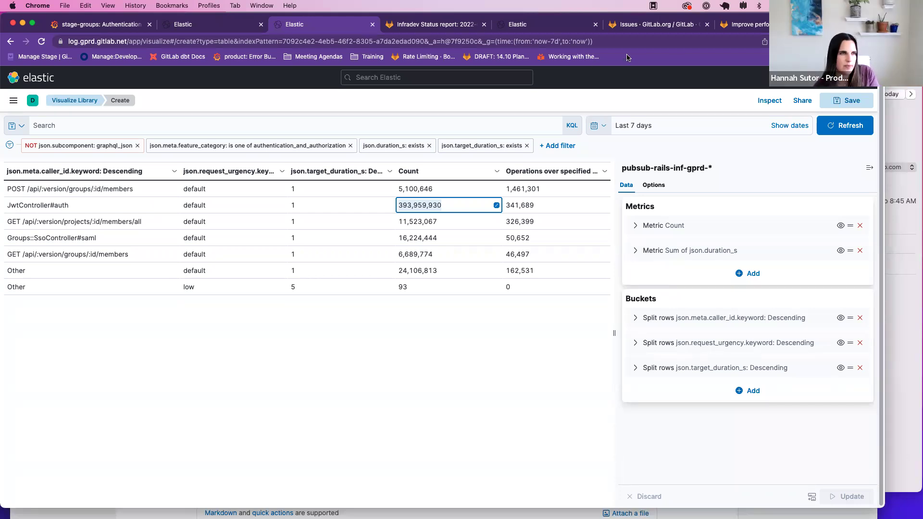
pyautogui.click(736, 26)
# - Review the issue's comments and Error Budget Improvement labels, then return to the Kibana endpoints table
pyautogui.scroll(4, 433, 202)
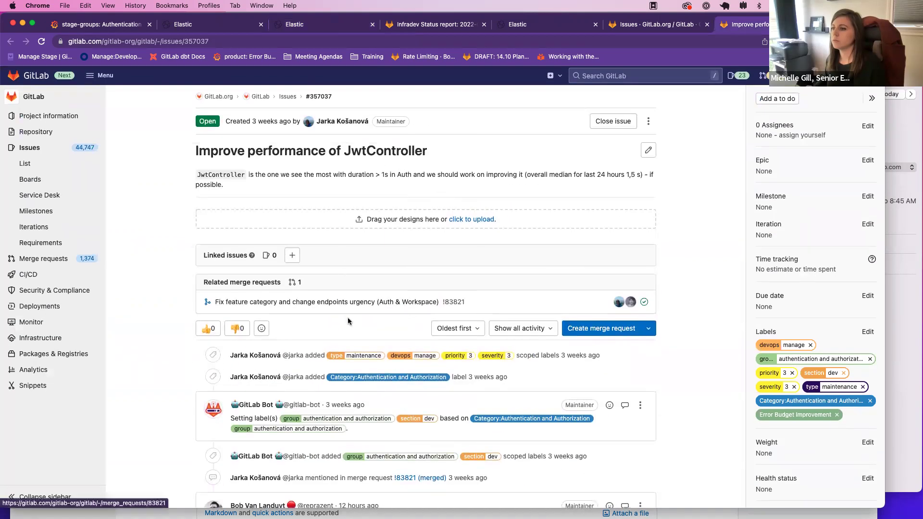
pyautogui.scroll(-1, 347, 318)
pyautogui.scroll(-3, 349, 322)
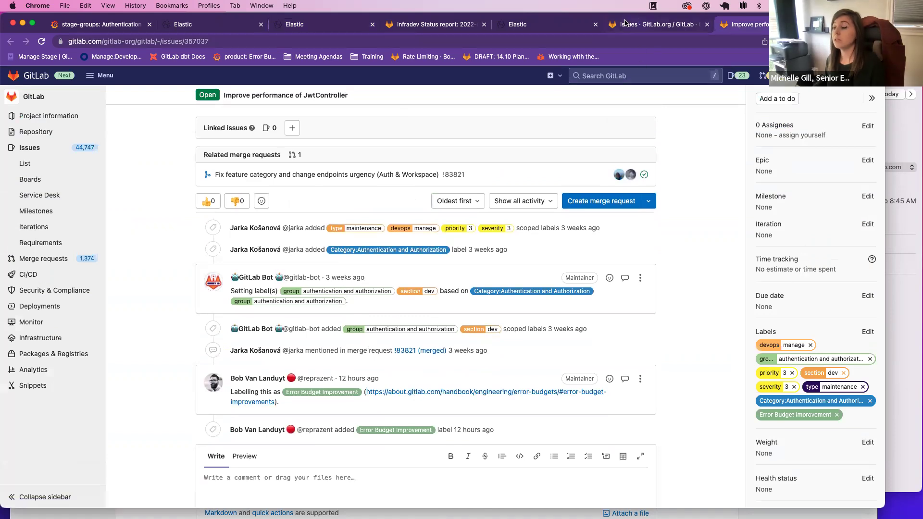
pyautogui.click(305, 29)
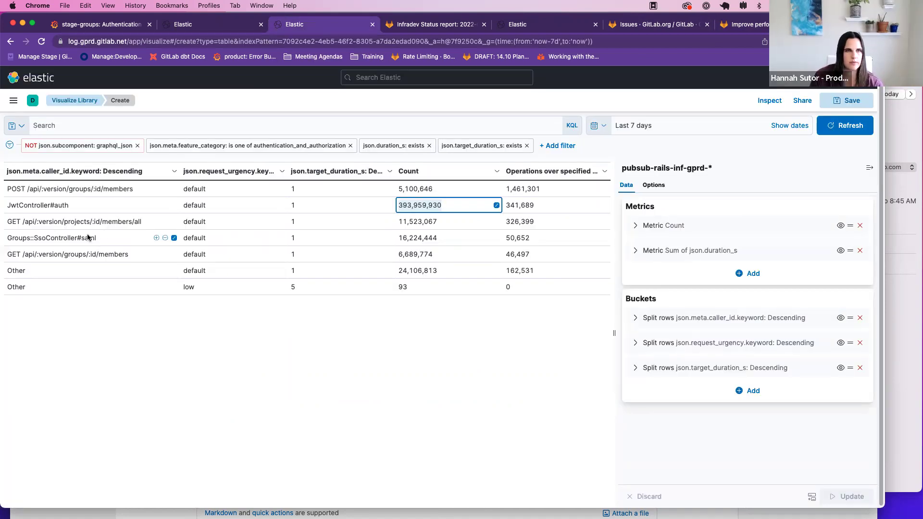
pyautogui.click(9, 238)
pyautogui.moveTo(9, 238); pyautogui.dragTo(101, 239)
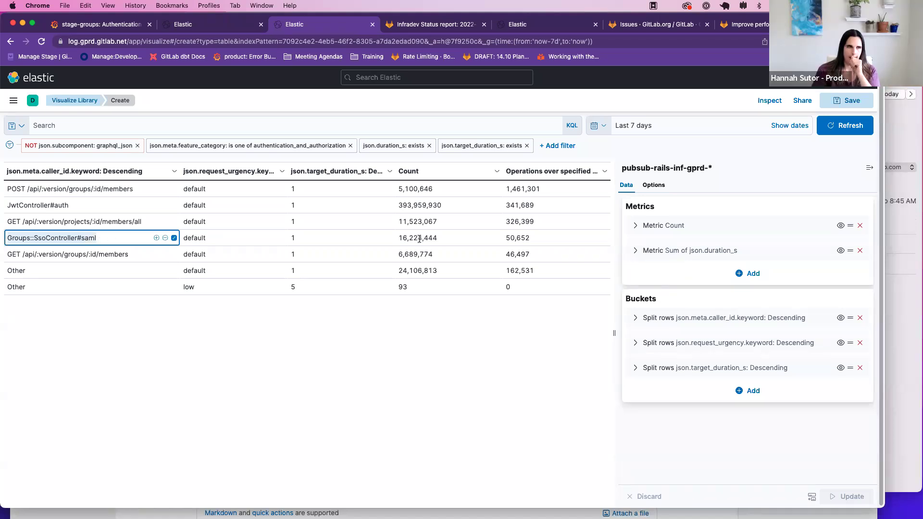
pyautogui.click(420, 208)
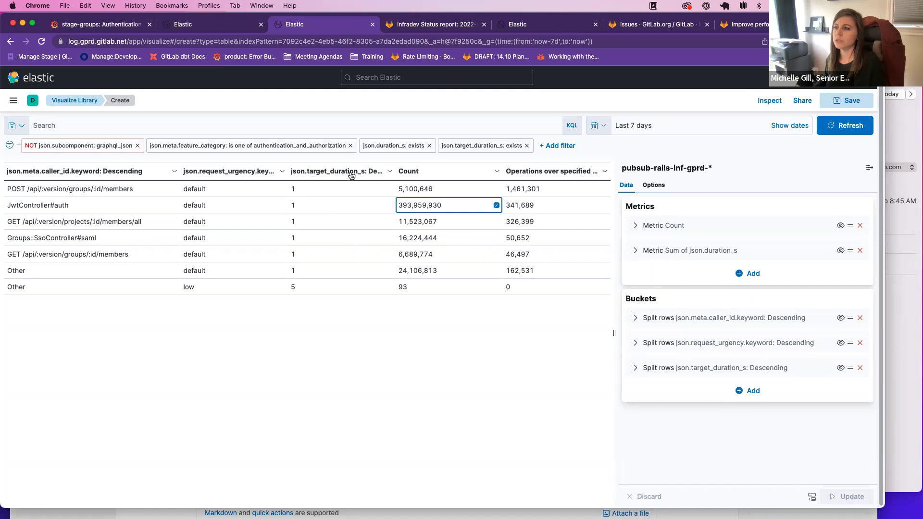
pyautogui.click(295, 287)
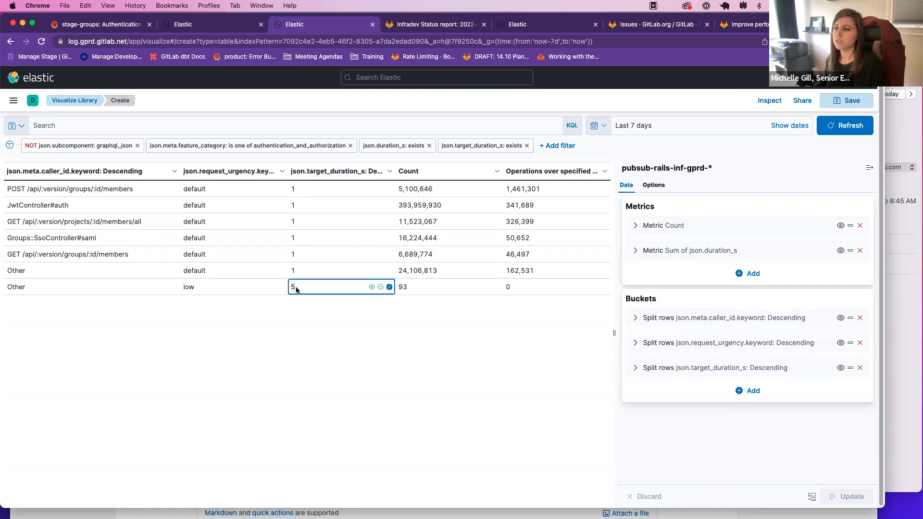
pyautogui.click(299, 208)
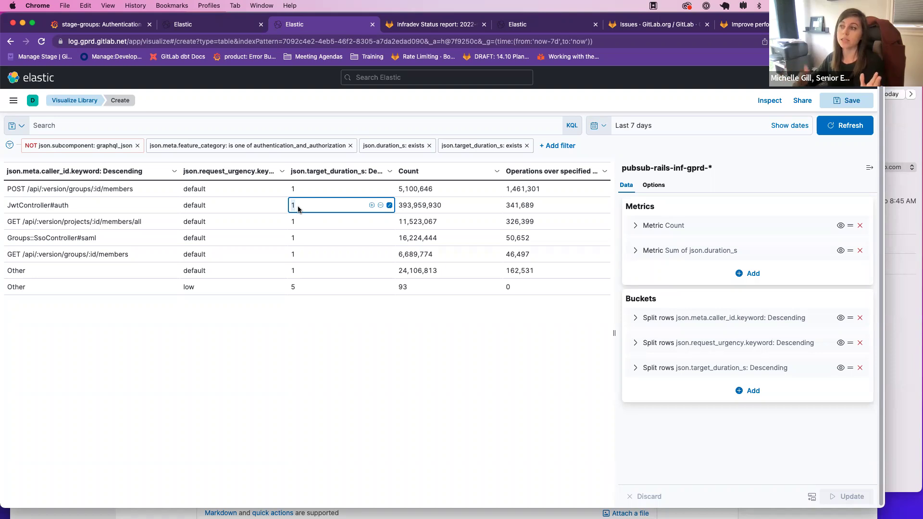
pyautogui.doubleClick(412, 201)
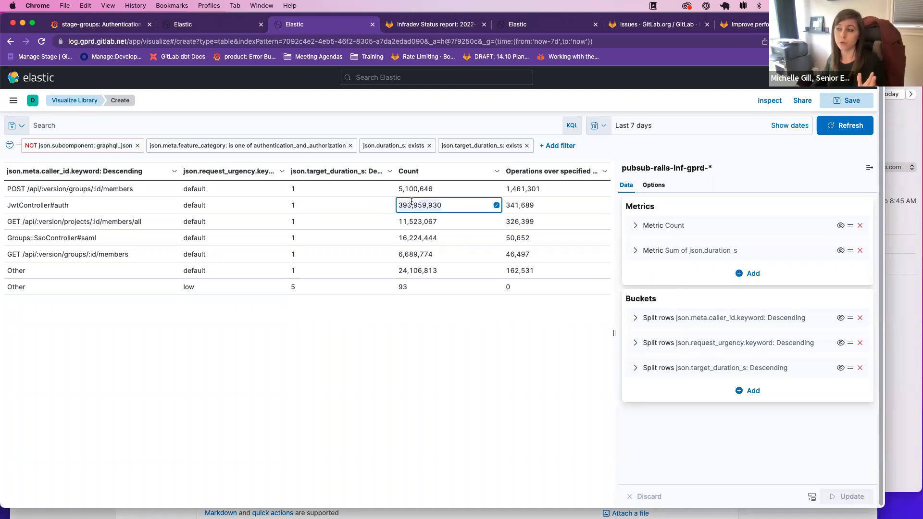